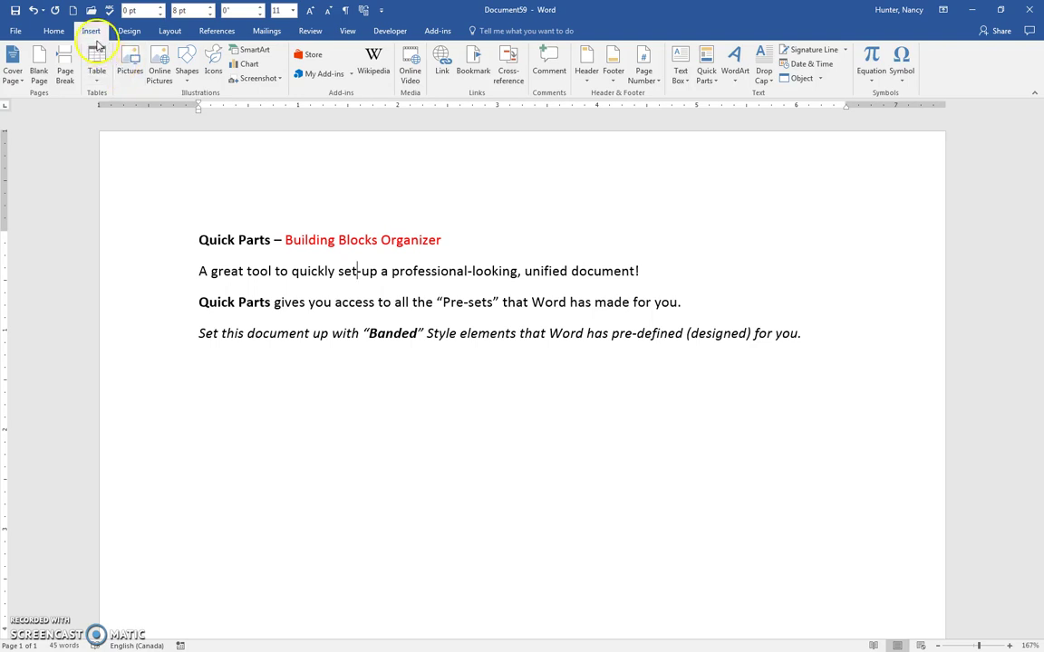
- Open the Quick Parts dropdown on the Insert tab
left_click(706, 70)
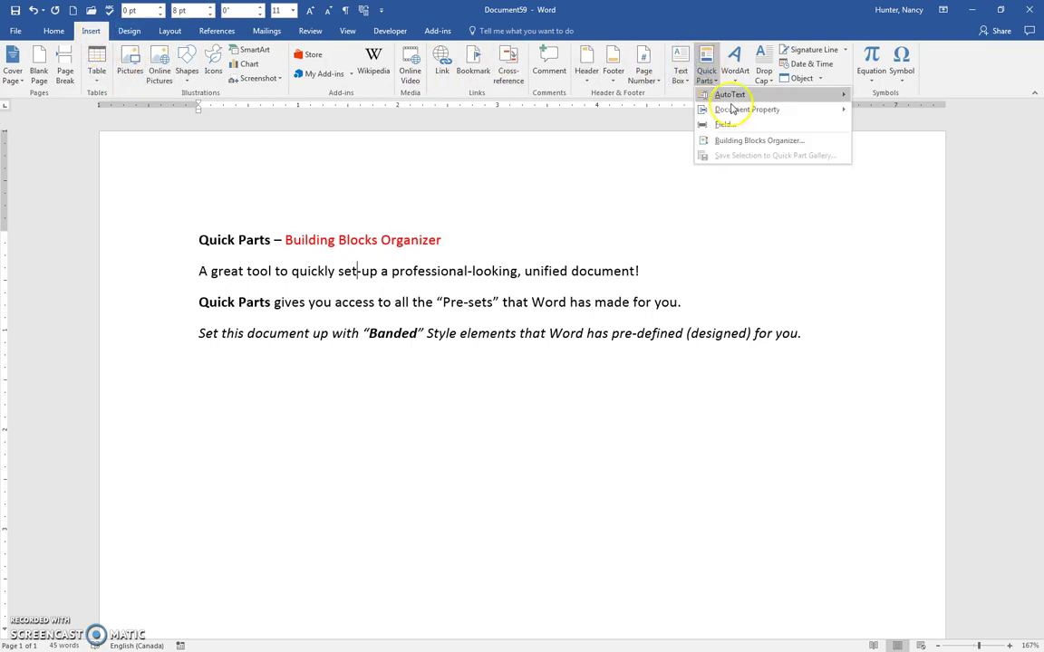
- Open the Building Blocks Organizer, widen the Gallery and Name columns, and sort by gallery
left_click(762, 145)
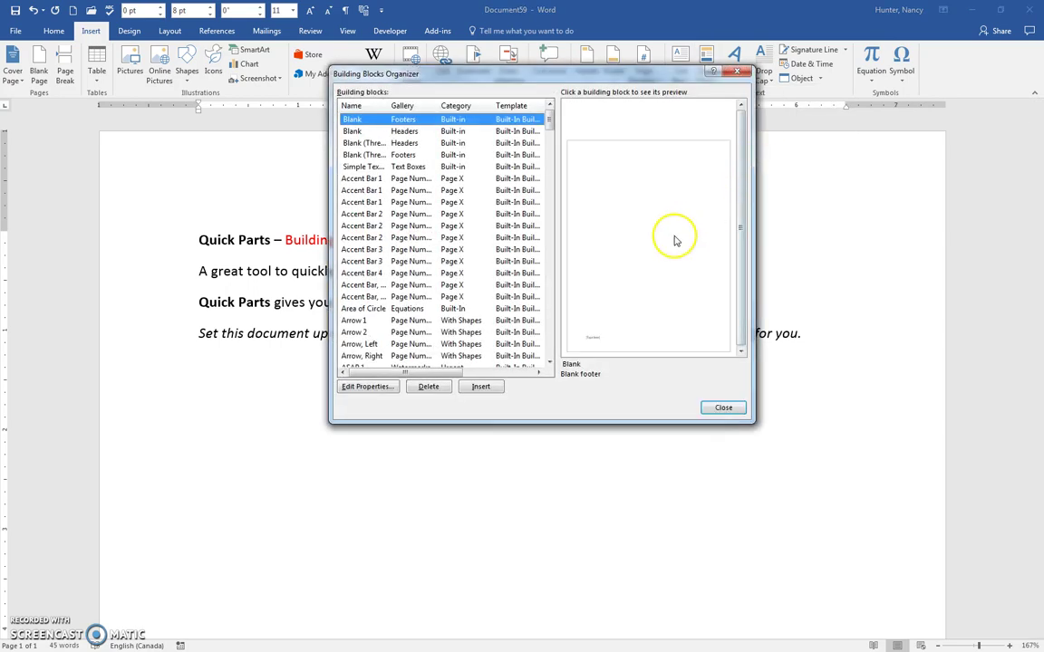
left_click_drag(435, 106, 477, 105)
left_click(450, 106)
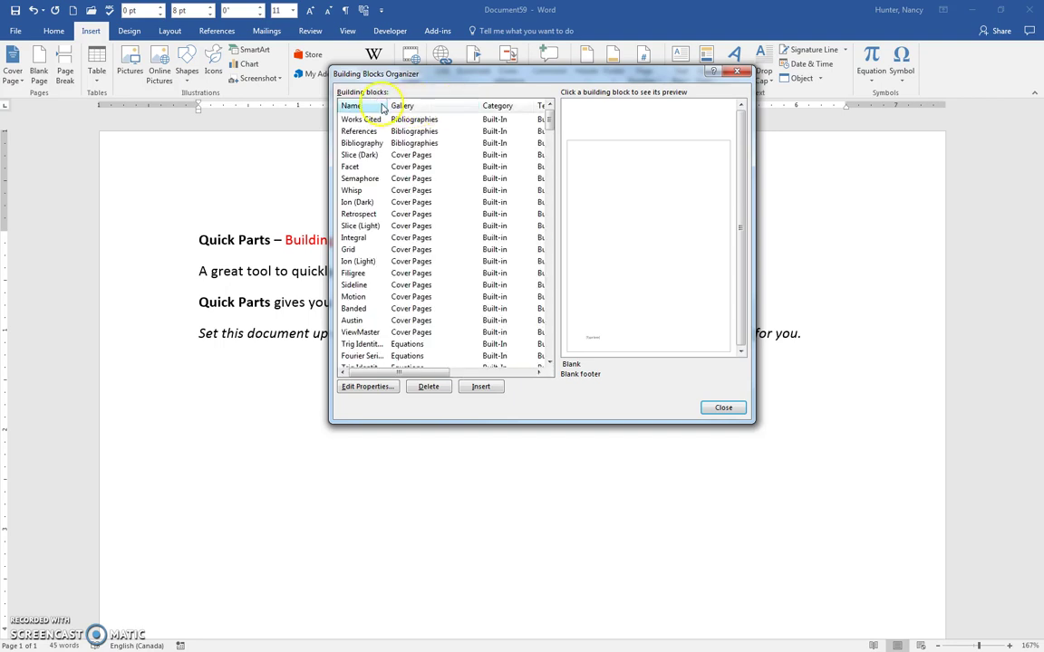
left_click_drag(387, 106, 402, 105)
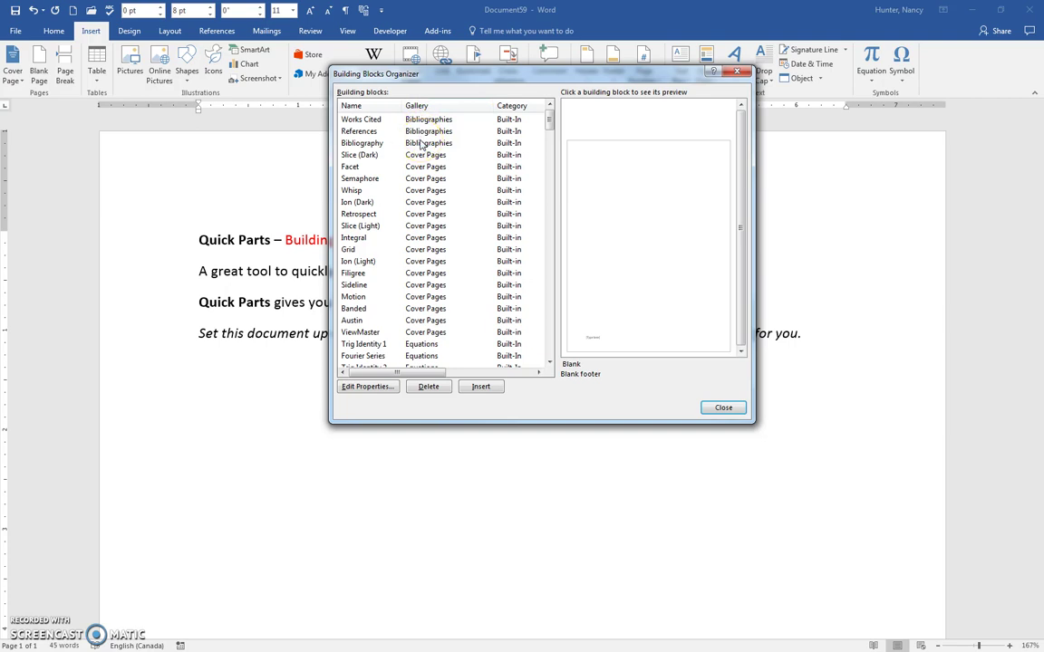
- Preview the Slice (Dark), Facet, Semaphore, Whisp, Ion (Dark) and Retrospect cover pages
left_click(366, 156)
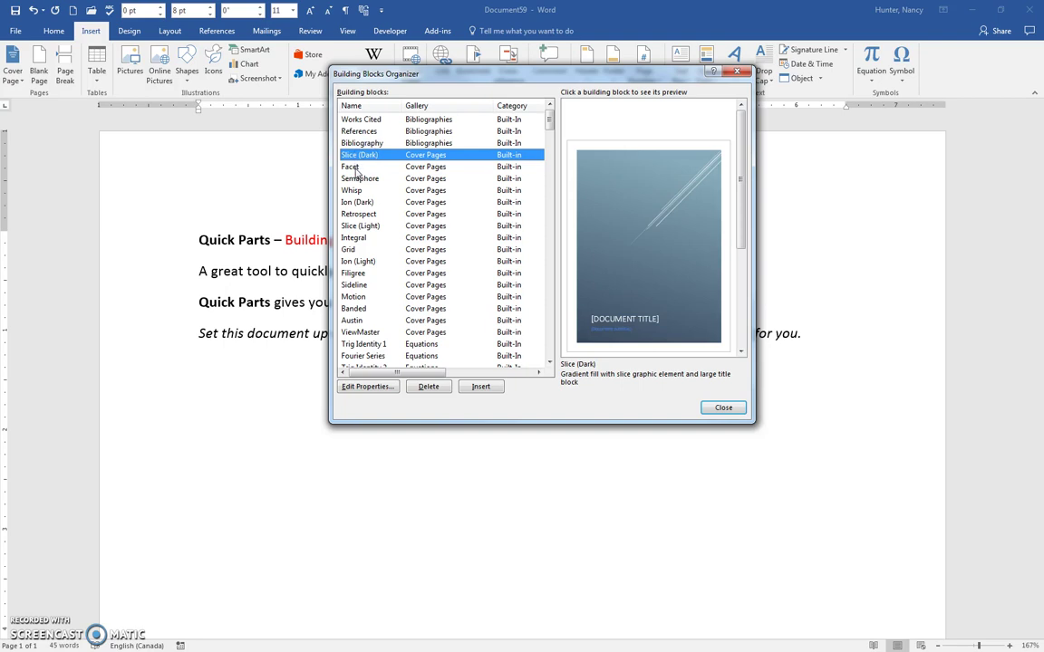
left_click(353, 167)
left_click(353, 180)
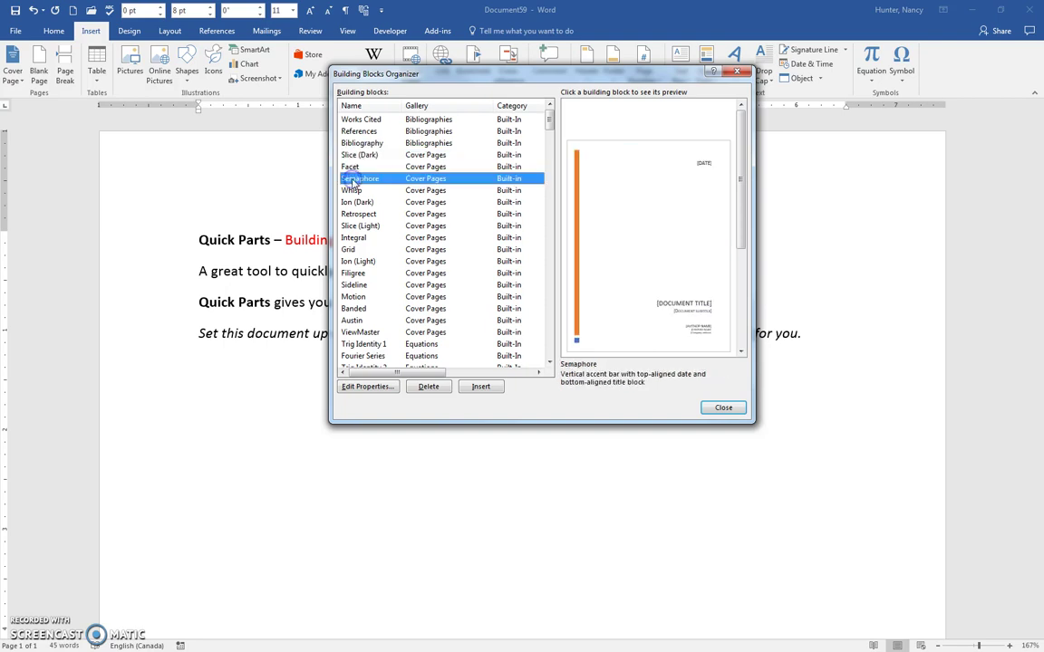
left_click(350, 191)
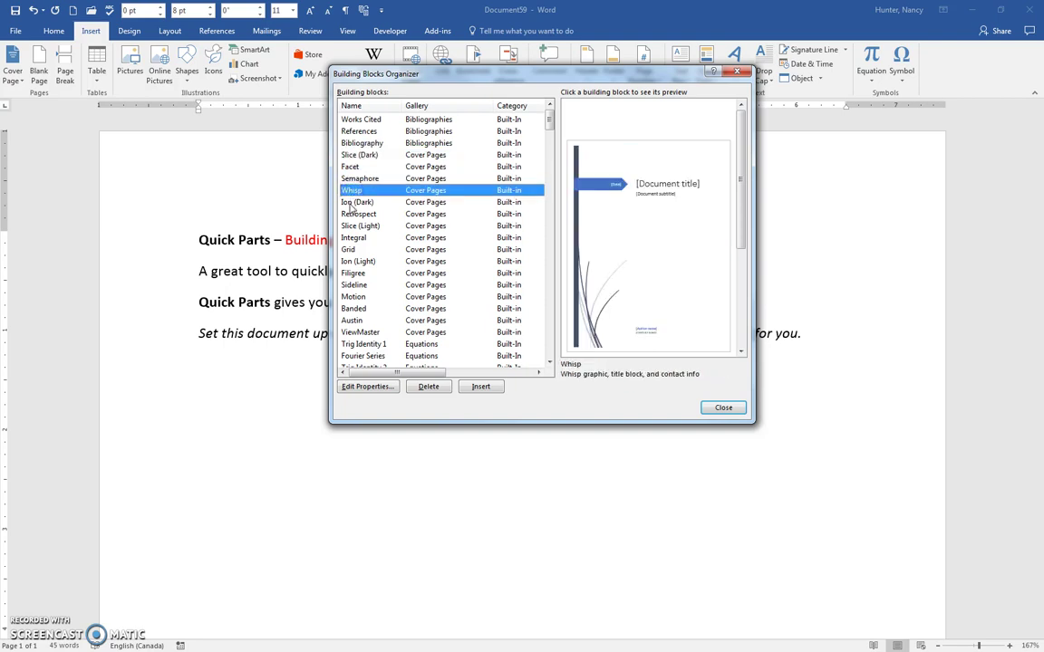
left_click(351, 203)
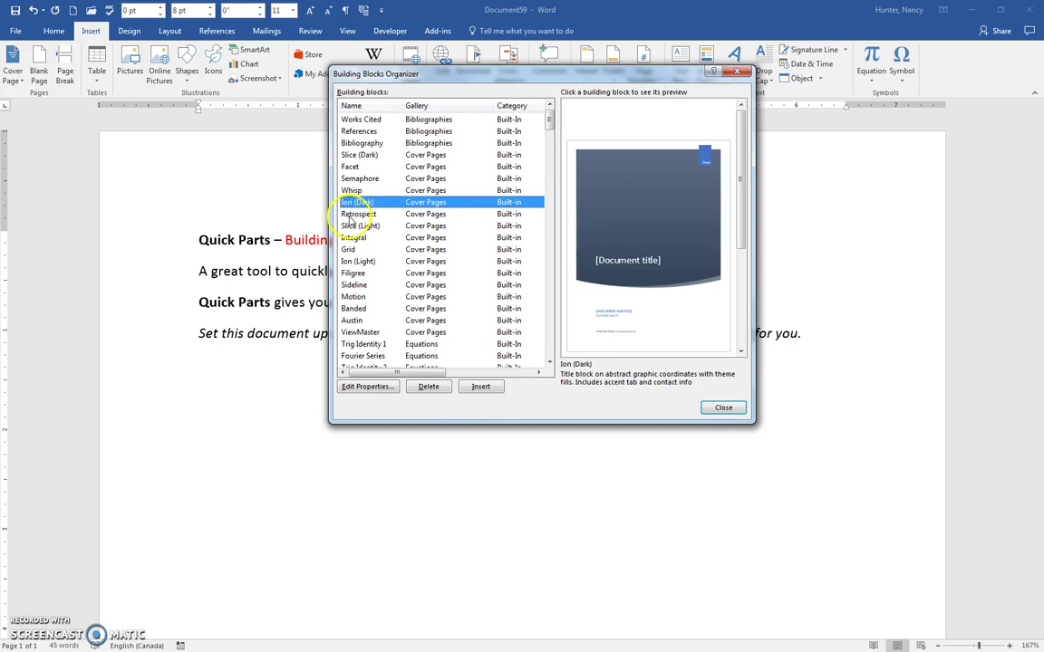
left_click(349, 215)
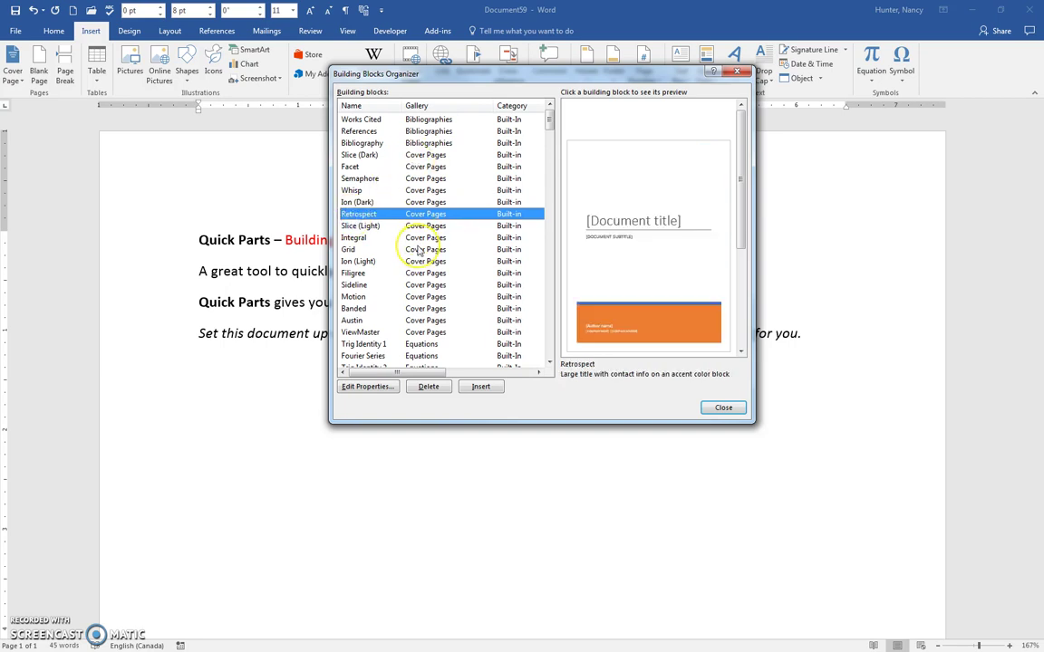
- Preview the Sideline footer and the Slice 2, Ion (Dark), Blank (Three Columns), Whisp and Slice 1 headers
scroll(419, 254, "down", 8)
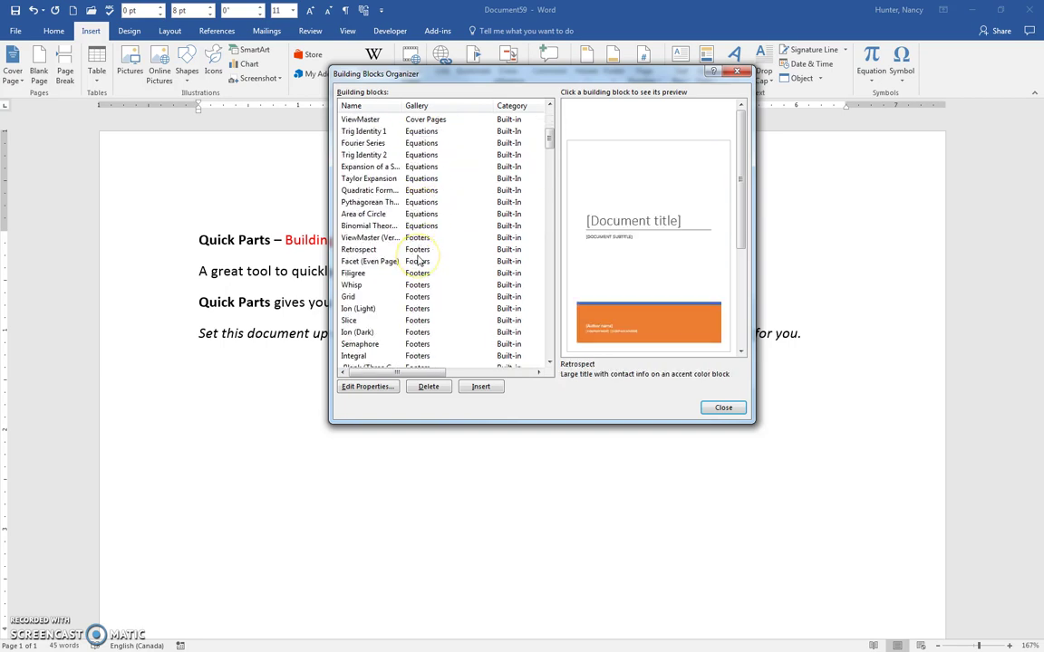
scroll(419, 261, "down", 5)
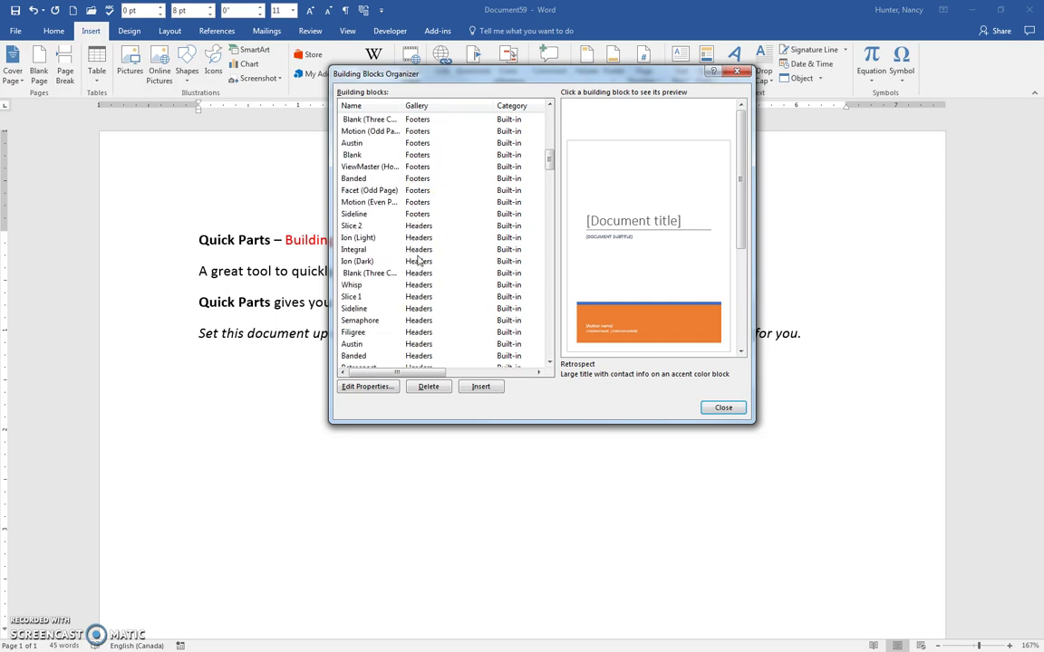
left_click(358, 215)
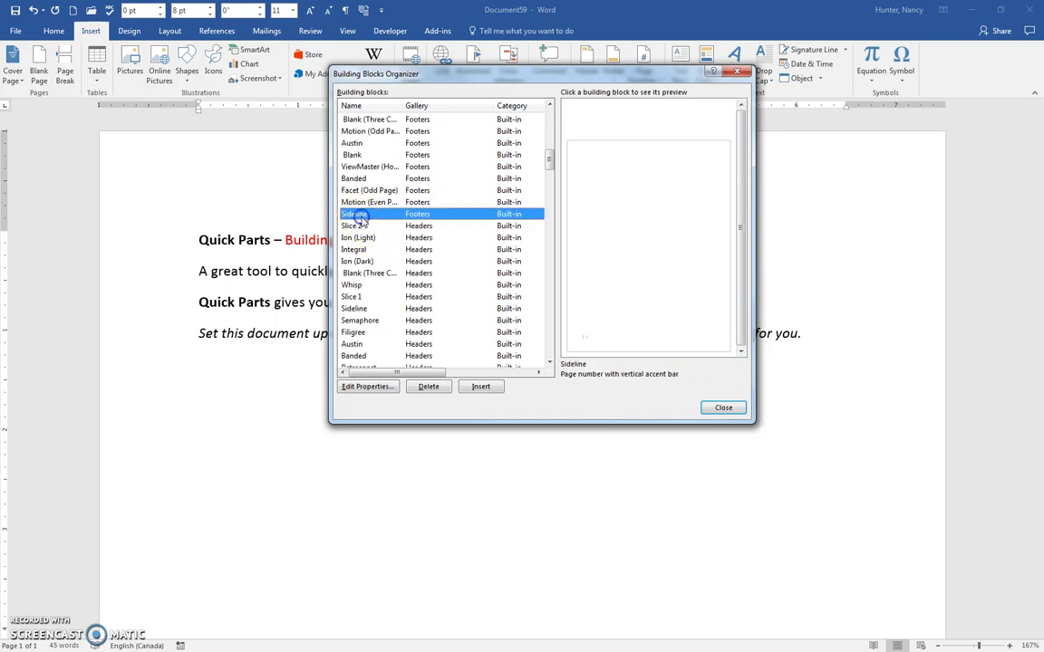
left_click(357, 227)
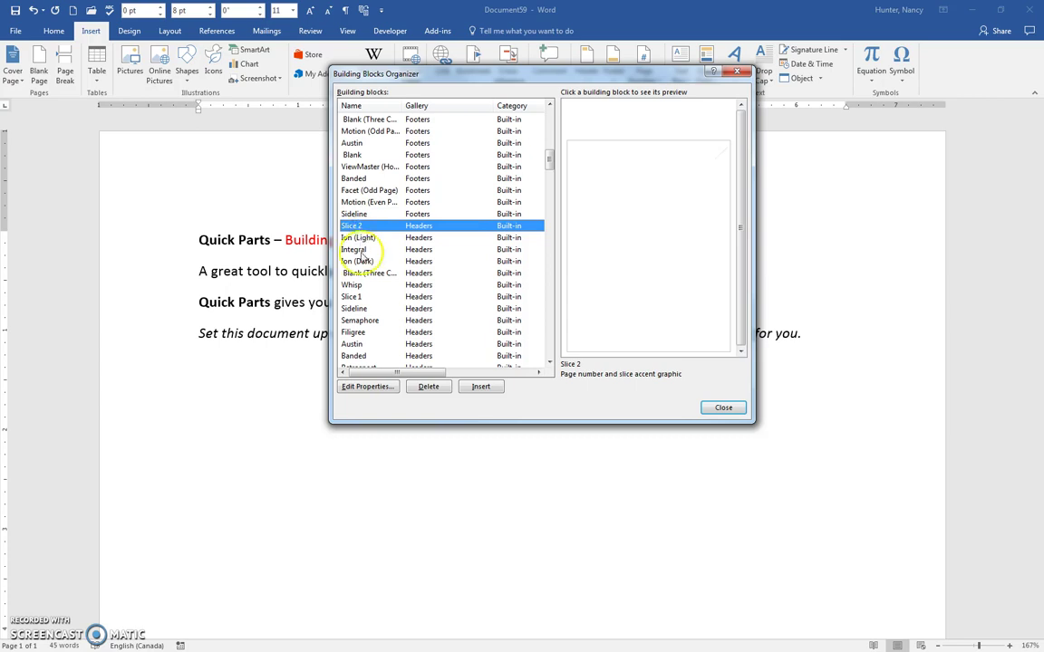
left_click(361, 262)
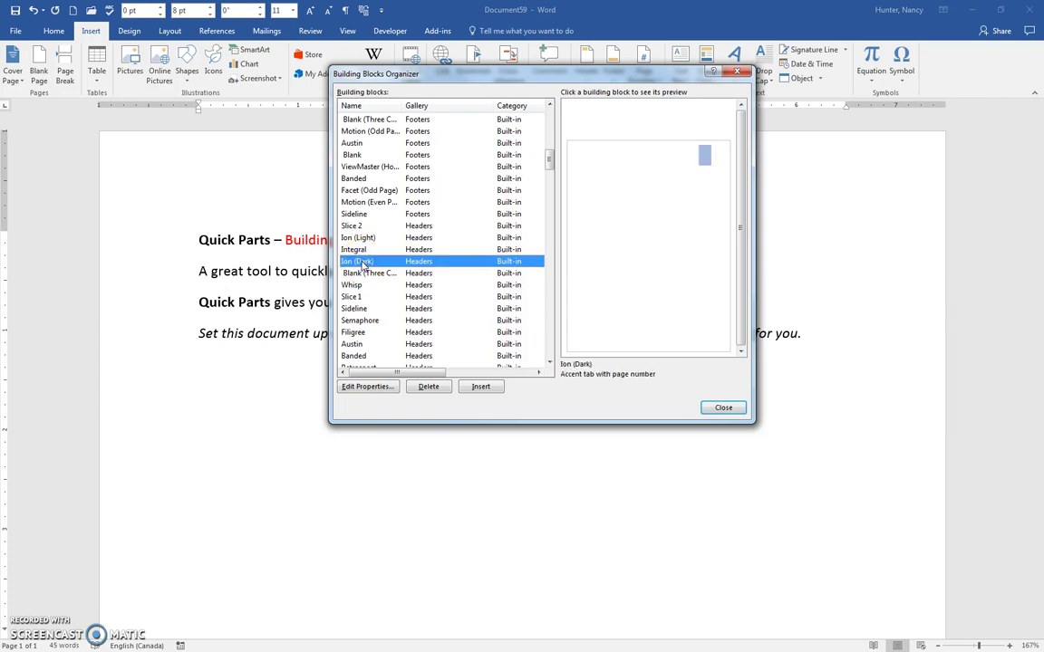
left_click(359, 268)
left_click(358, 274)
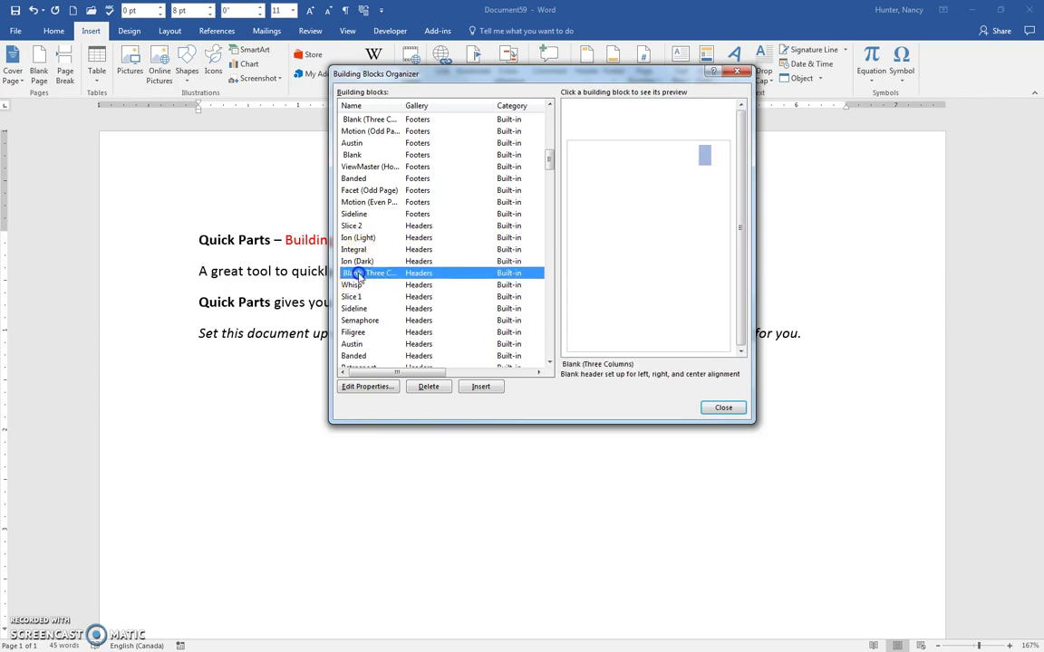
left_click(356, 286)
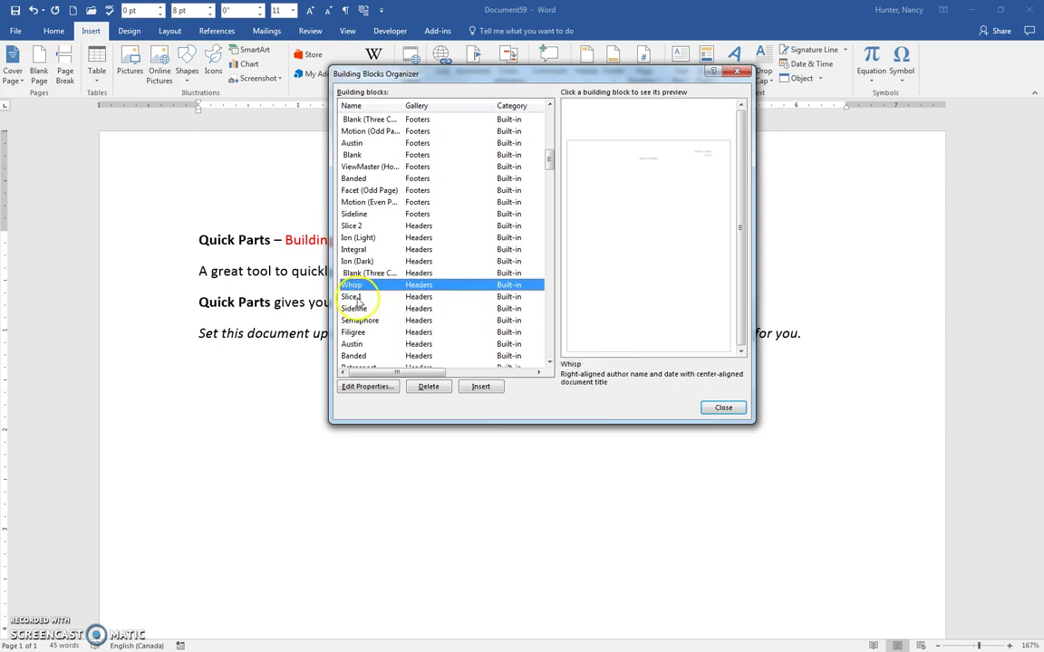
left_click(355, 299)
scroll(381, 286, "down", 3)
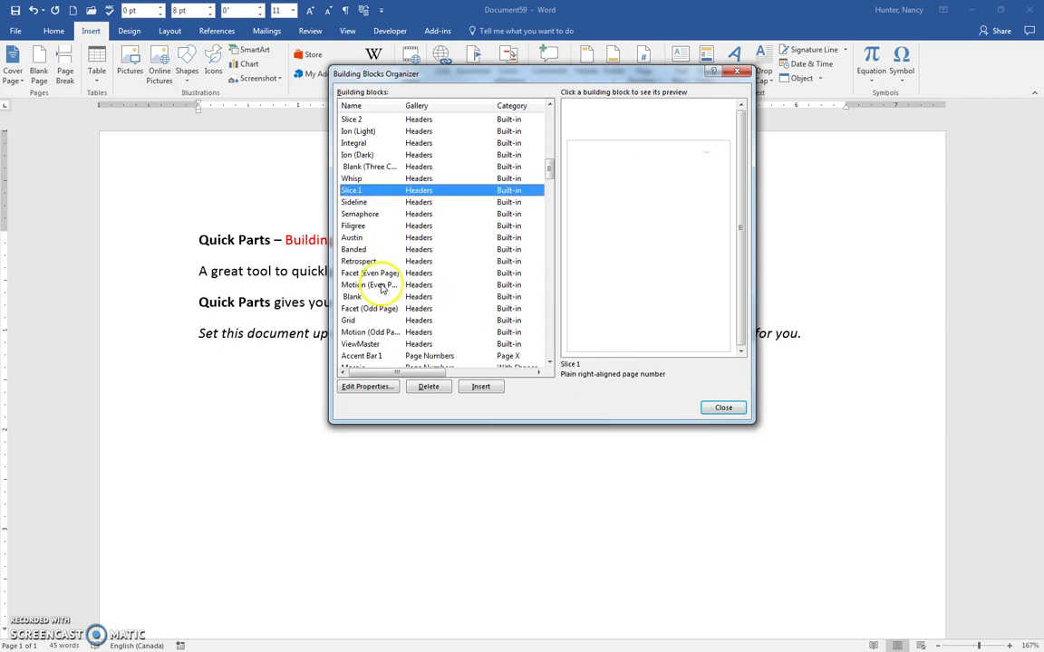
scroll(409, 290, "up", 15)
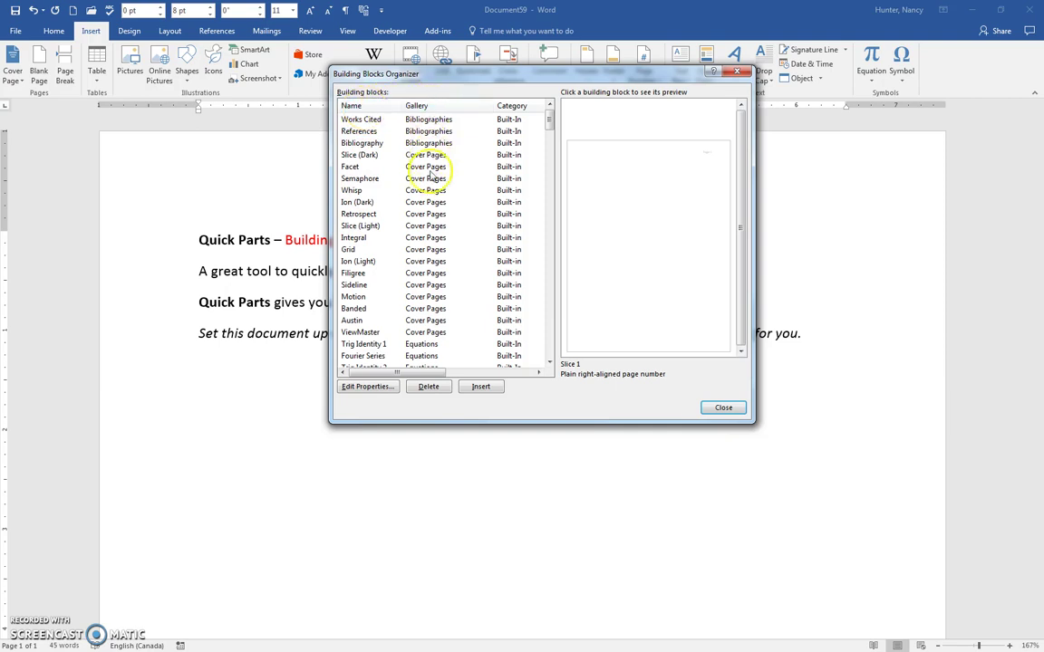
- Sort the organizer by Name and scroll down to the grouped Banded entries
left_click(367, 108)
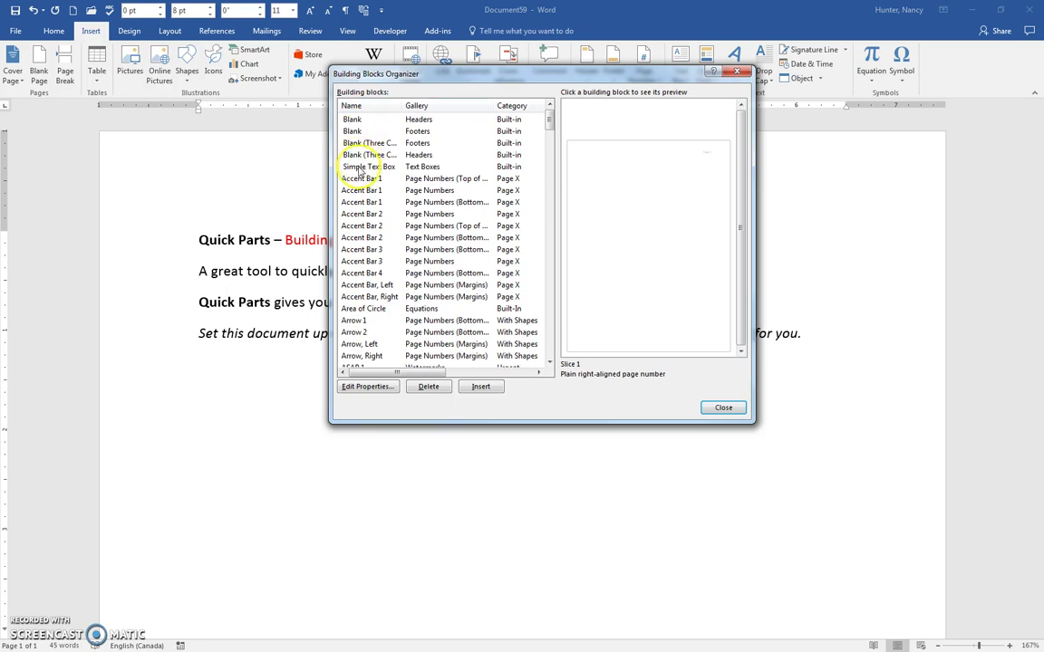
scroll(353, 218, "down", 2)
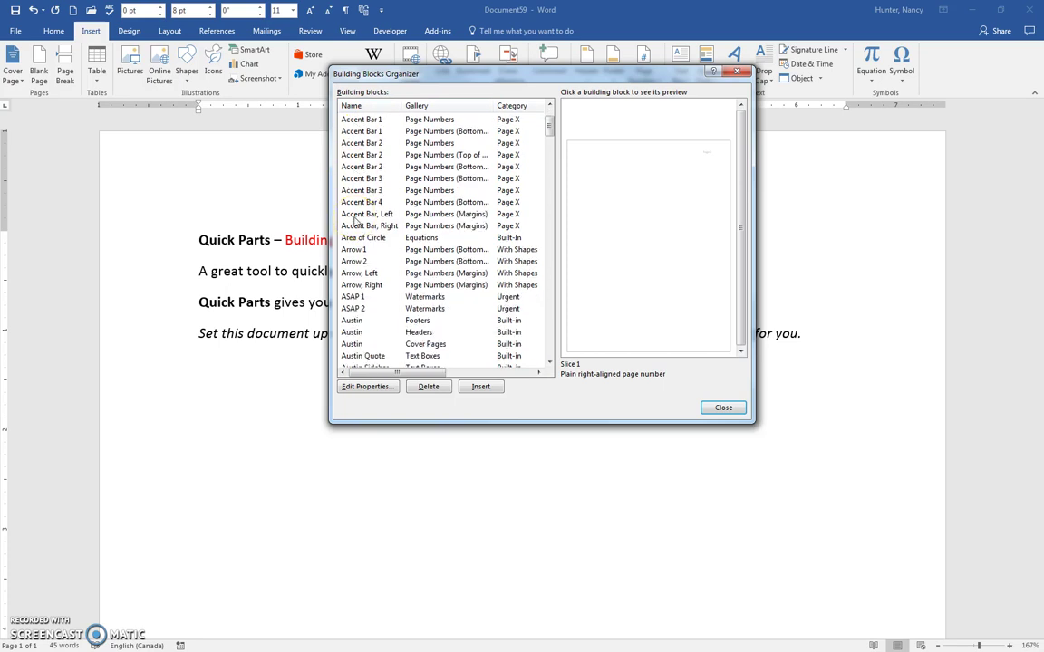
scroll(354, 160, "up", 1)
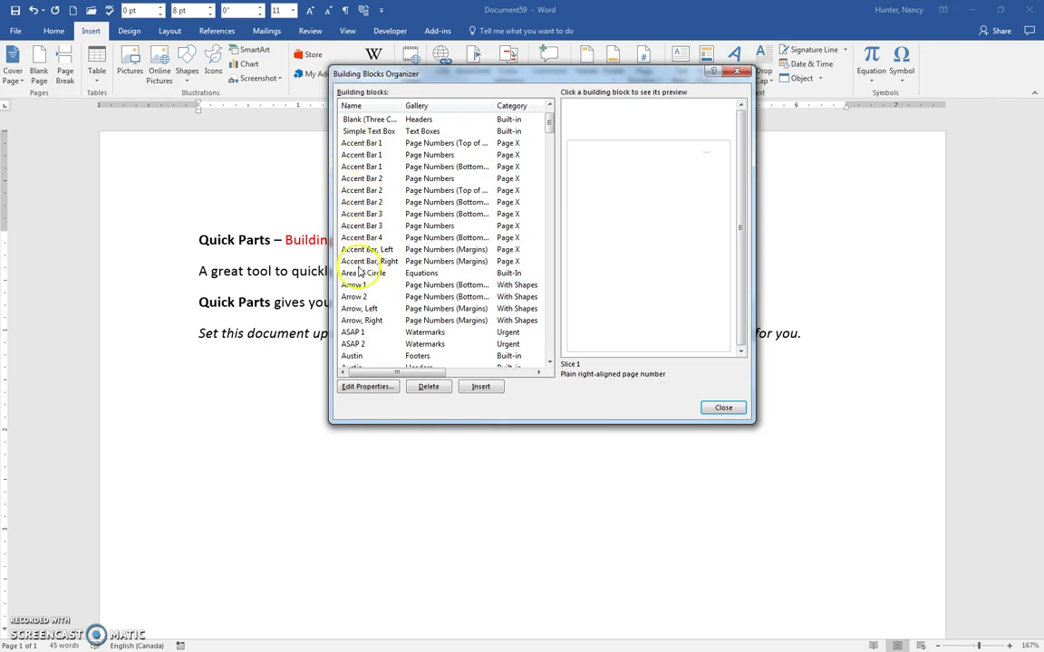
scroll(362, 281, "down", 7)
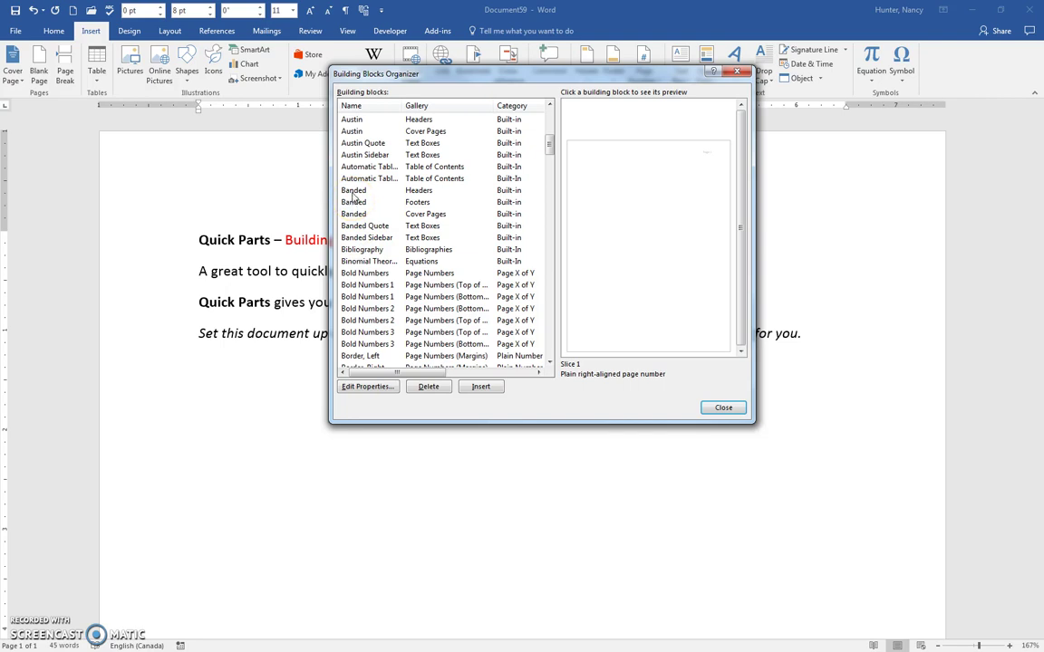
- Insert the Banded header with its [DOCUMENT TITLE] band, then close header editing
left_click(354, 191)
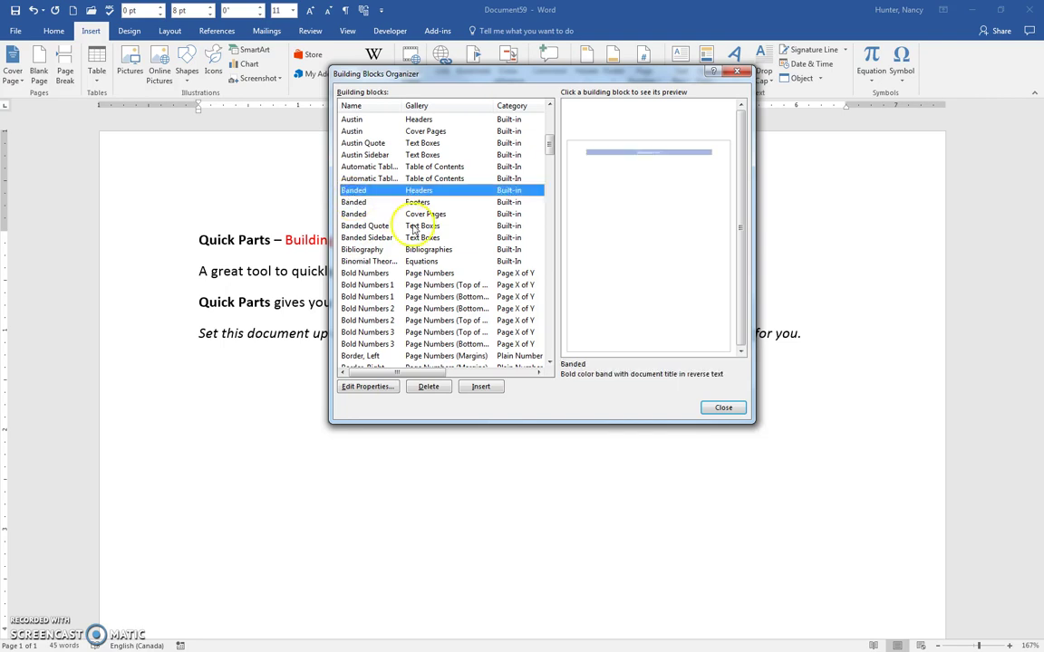
left_click(482, 387)
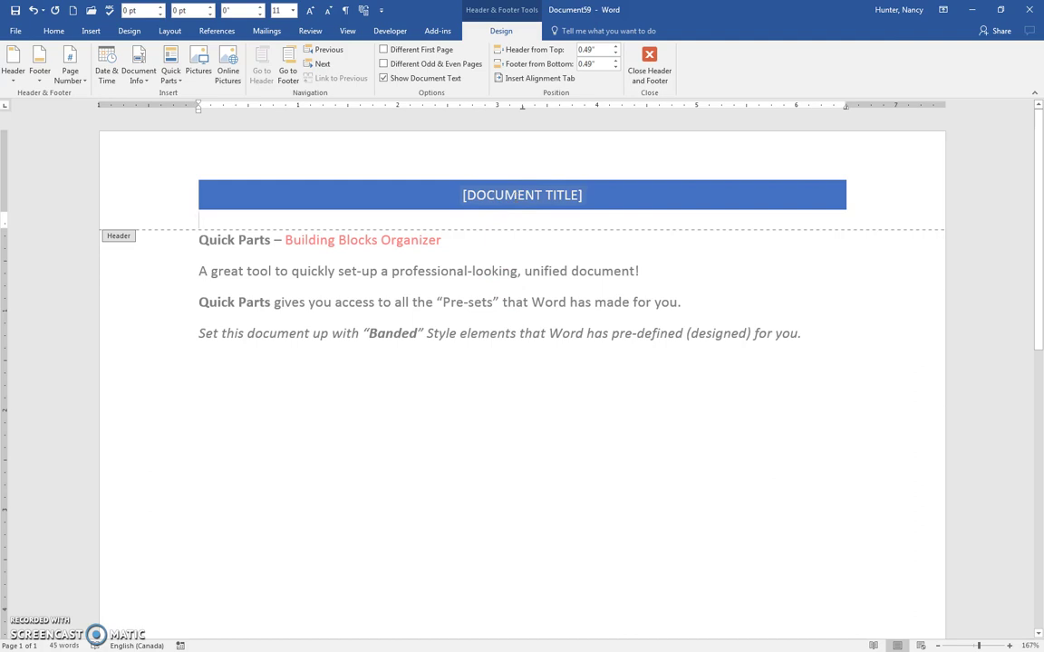
left_click(516, 195)
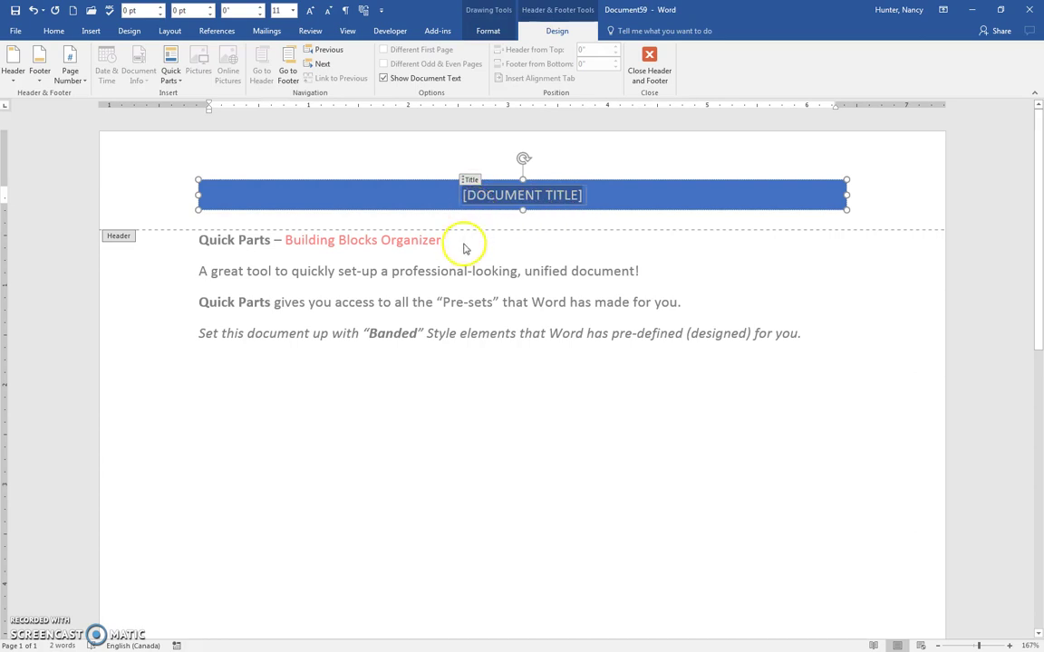
left_click(656, 73)
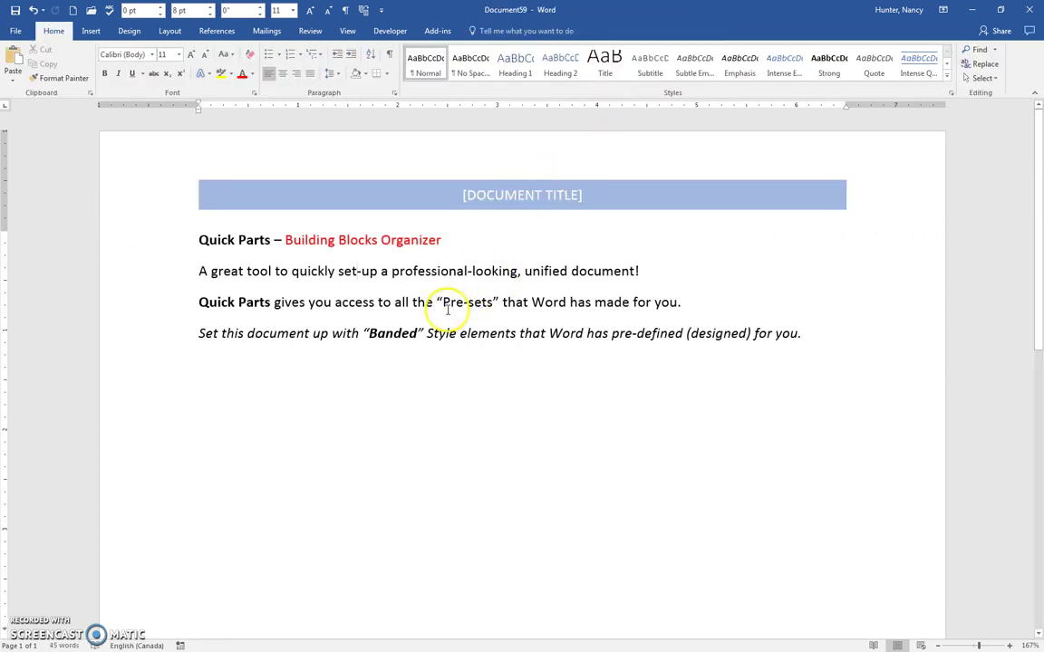
left_click(16, 30)
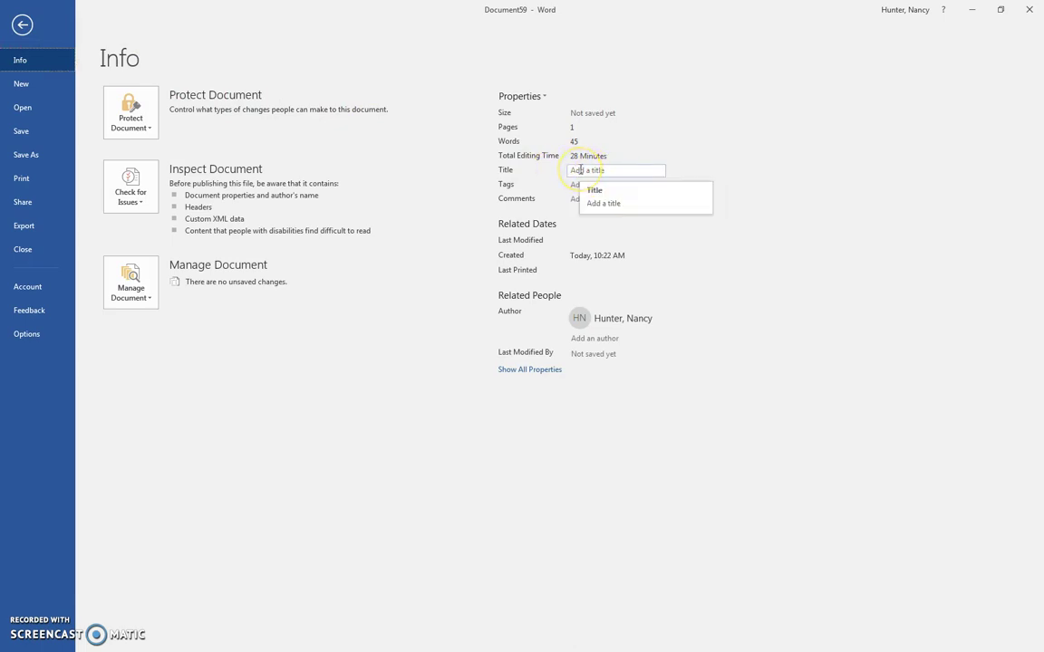
left_click(23, 24)
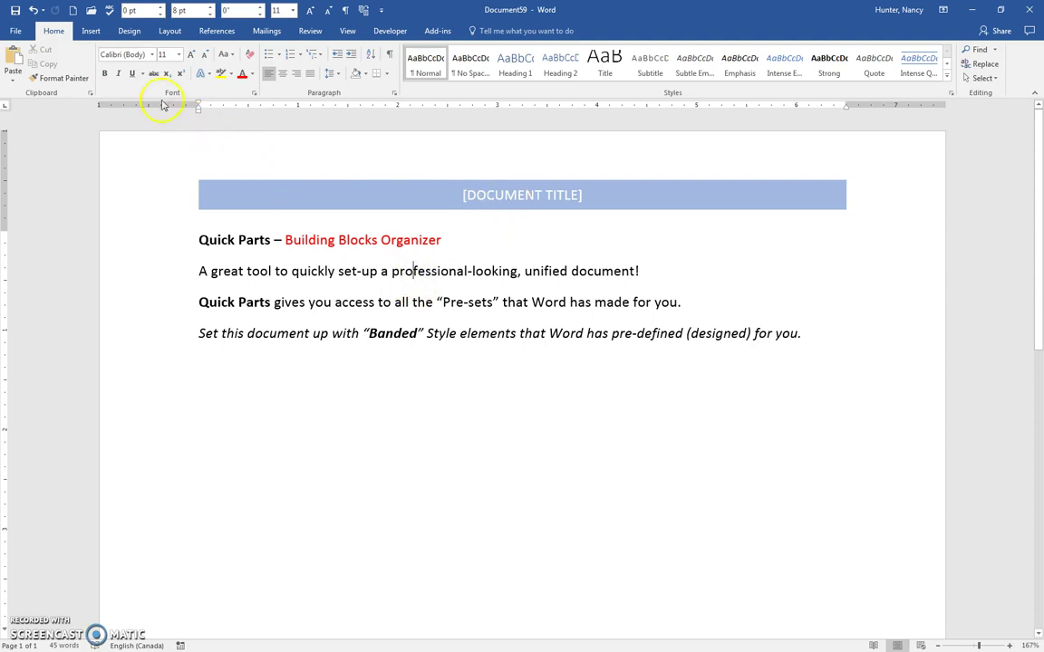
- Insert the Banded cover page from the Building Blocks Organizer at the document's front
left_click(91, 33)
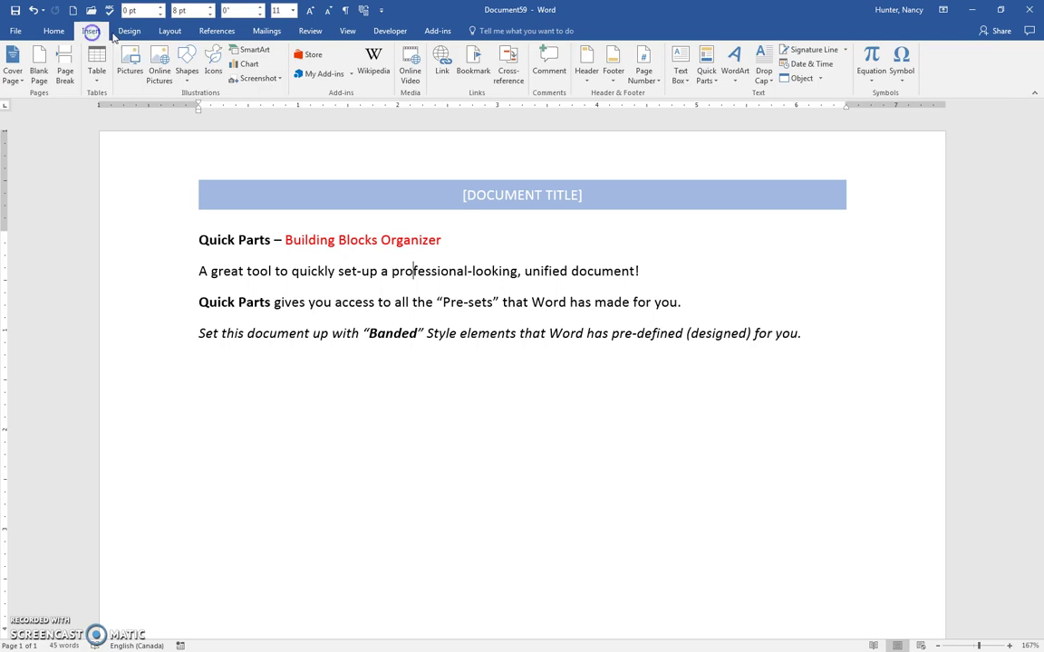
left_click(705, 78)
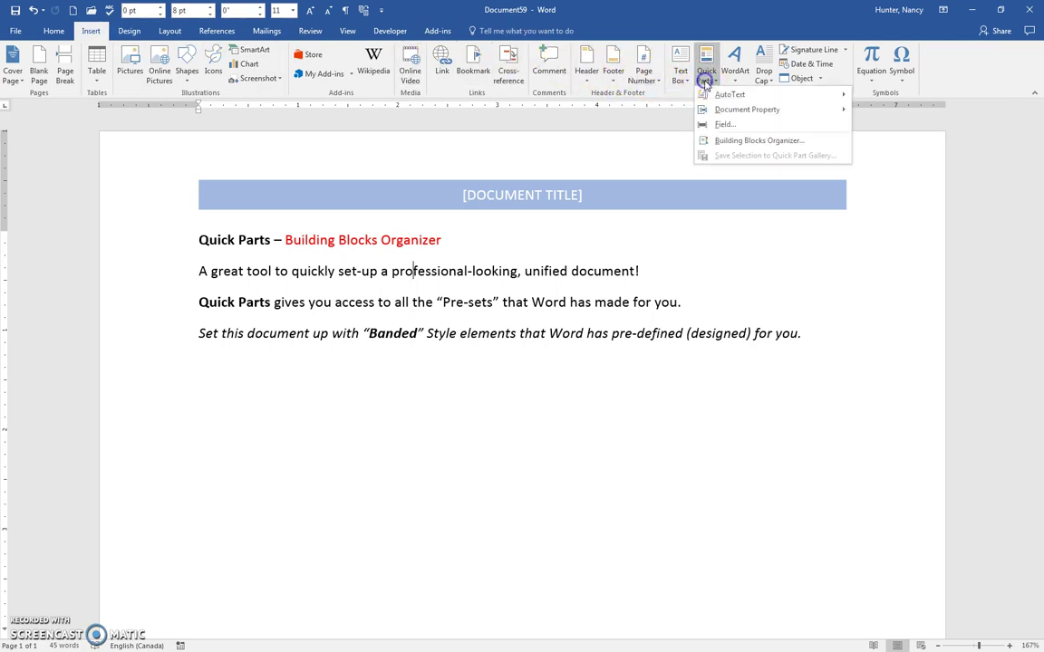
left_click(725, 142)
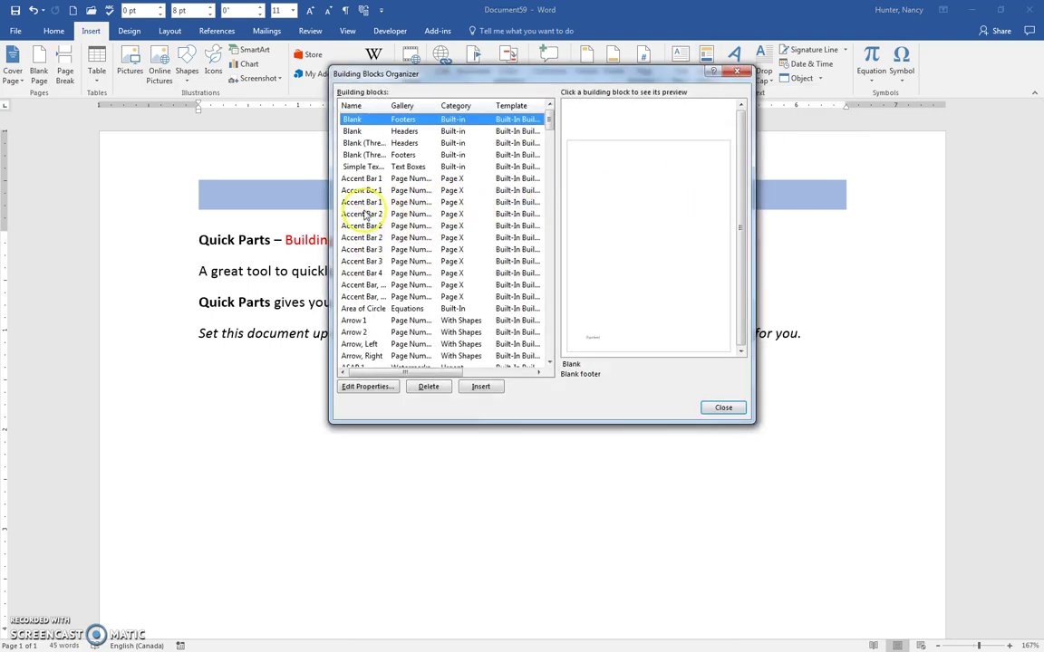
left_click_drag(387, 108, 422, 104)
scroll(358, 227, "down", 3)
scroll(362, 234, "down", 3)
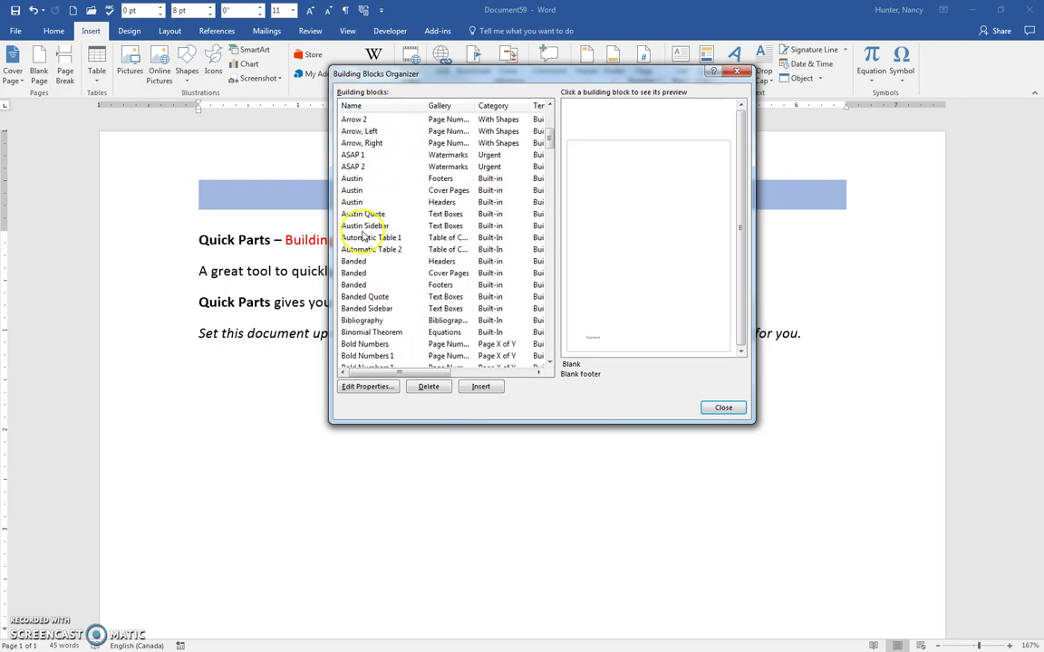
scroll(365, 237, "down", 1)
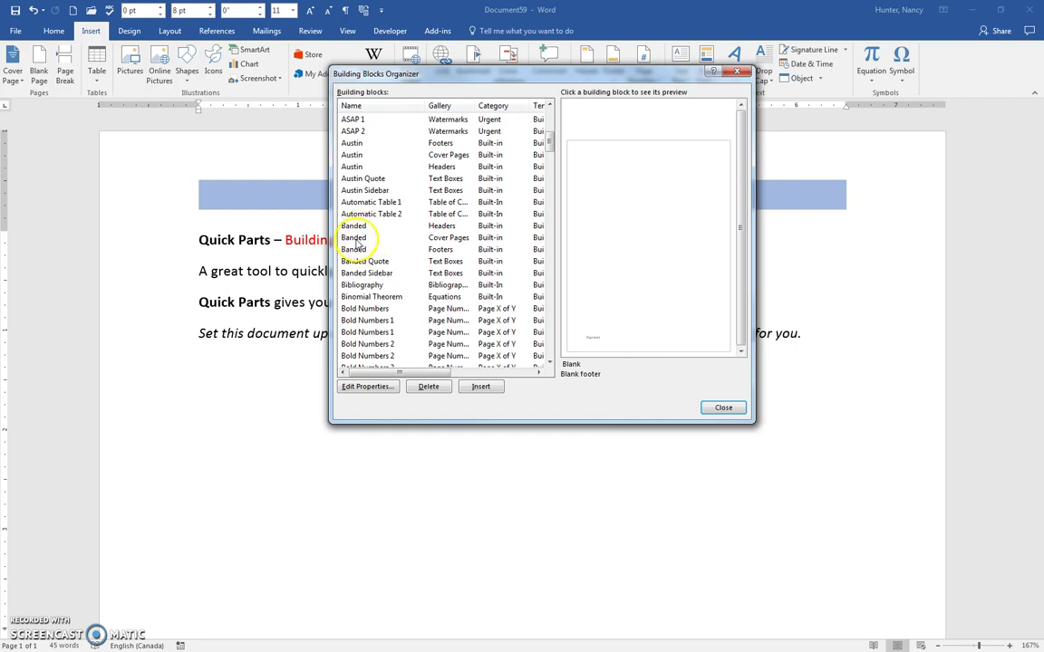
left_click(354, 238)
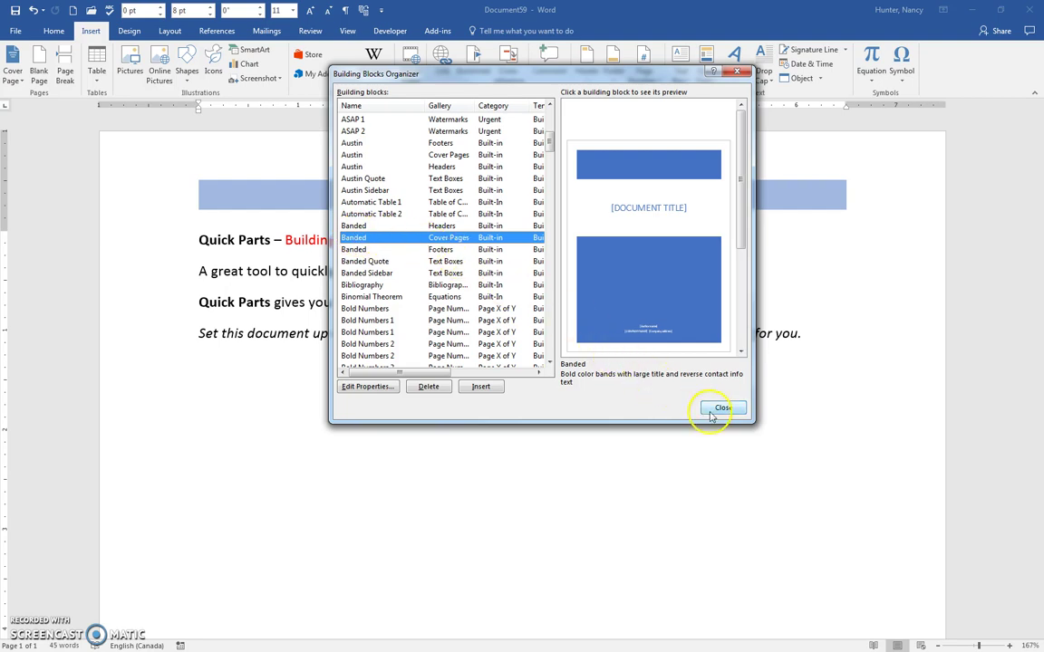
left_click(480, 387)
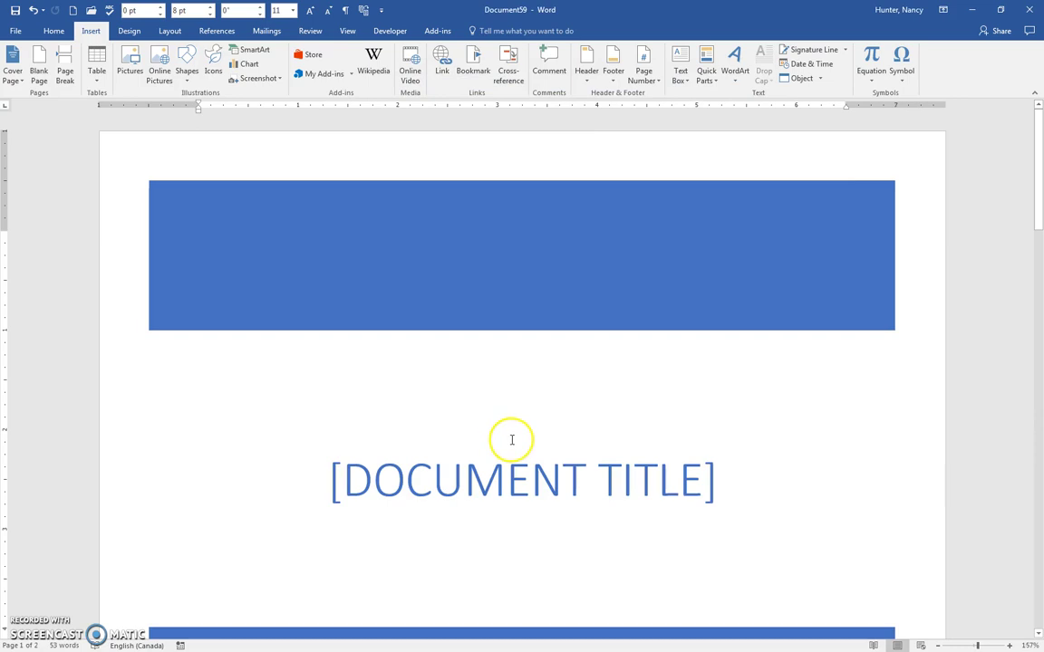
scroll(512, 439, "down", 10)
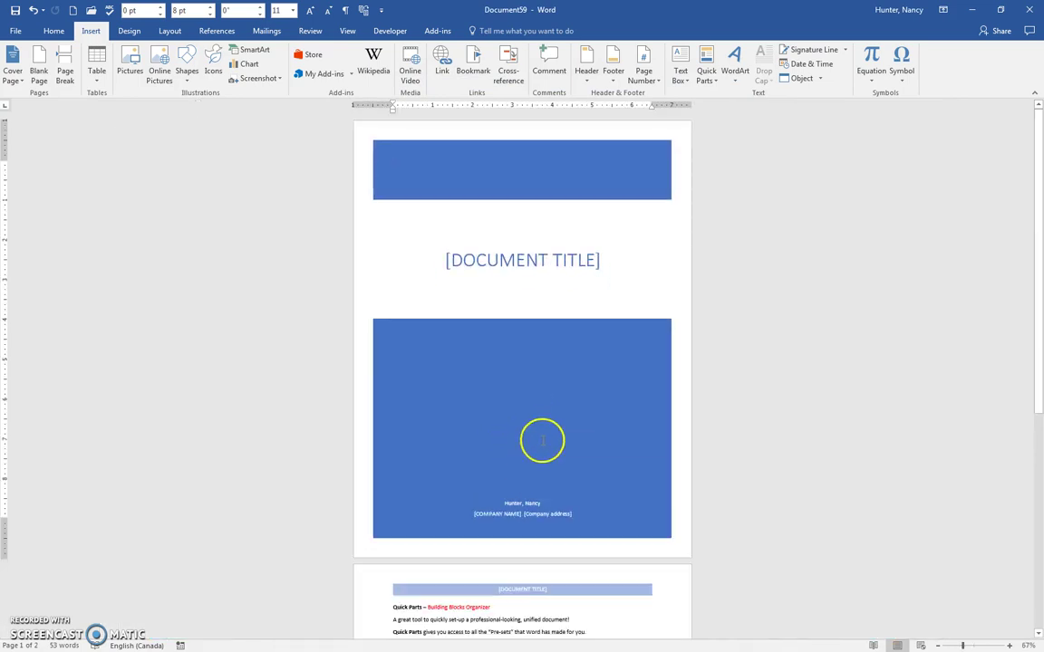
scroll(534, 439, "down", 1)
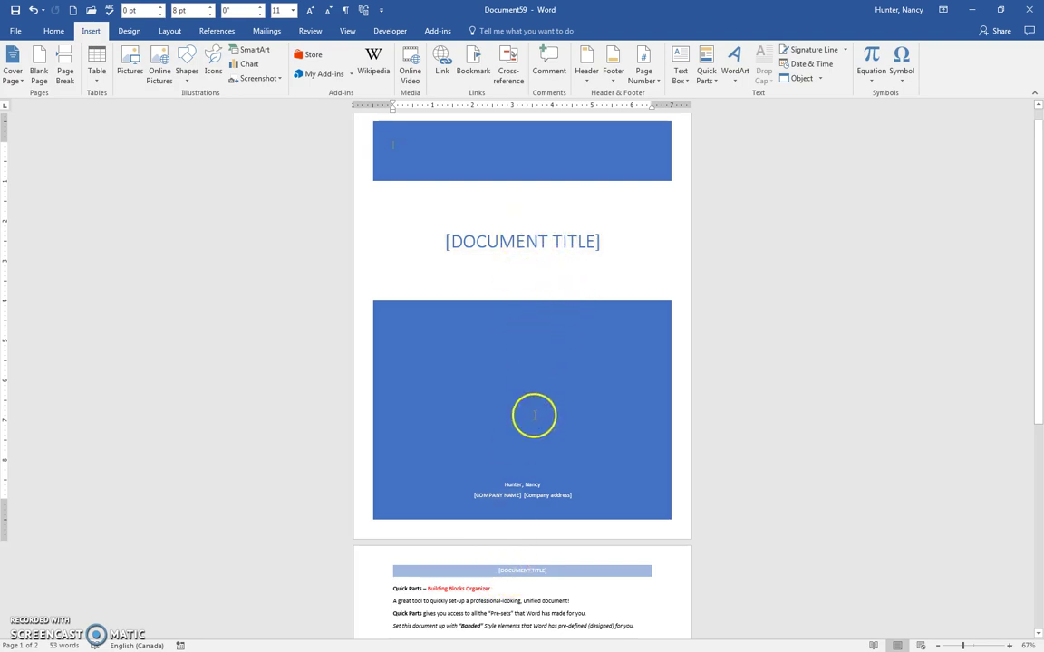
left_click(521, 487)
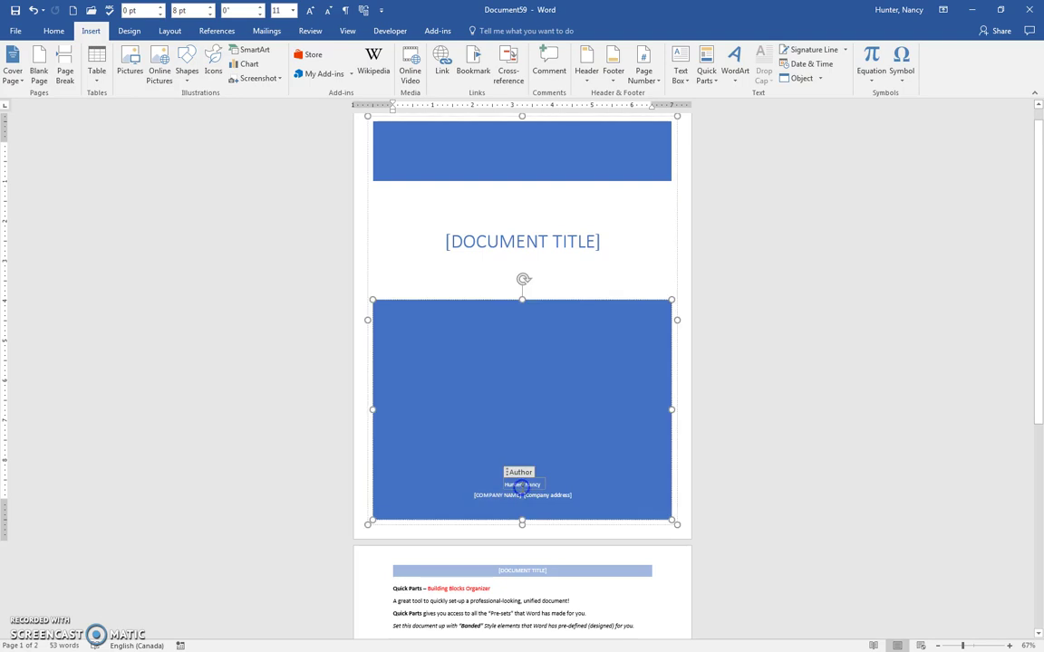
scroll(521, 490, "up", 7, "ctrl")
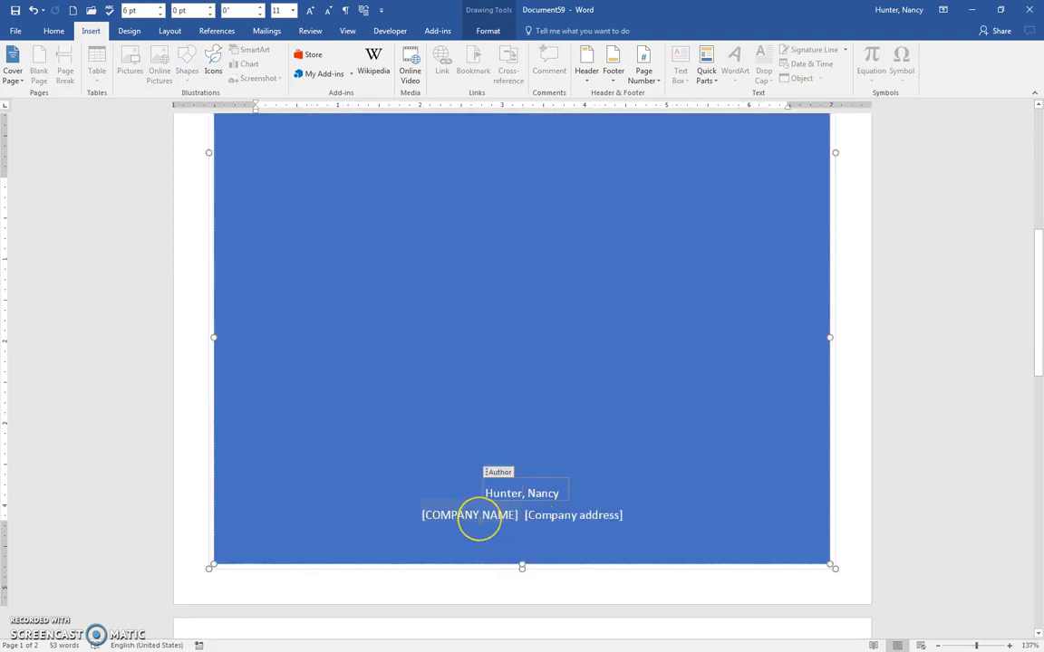
left_click(480, 523)
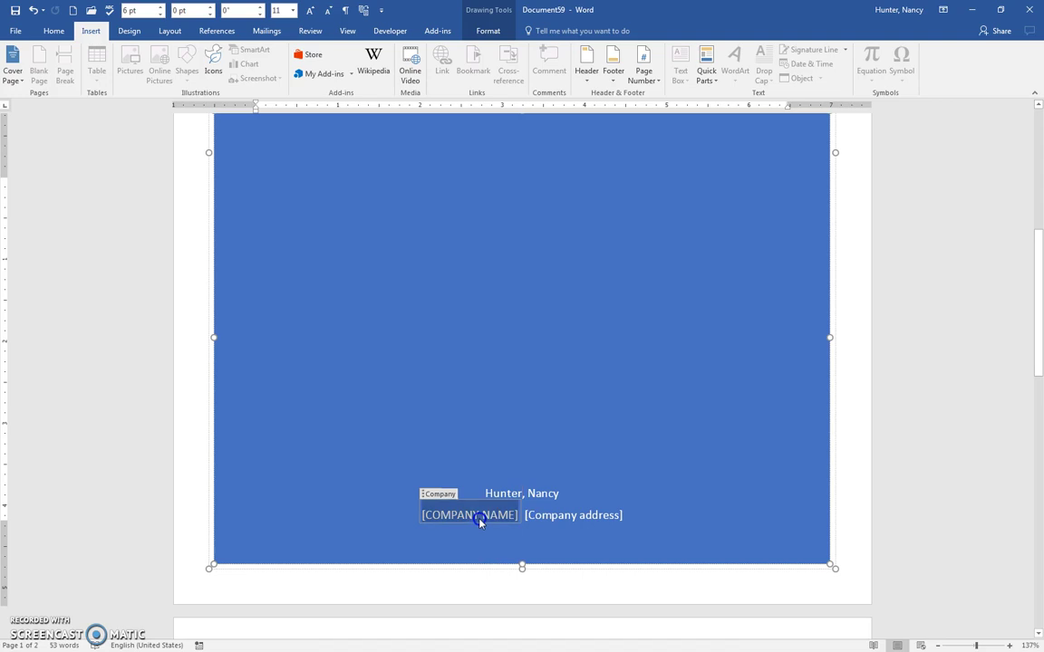
left_click(543, 518)
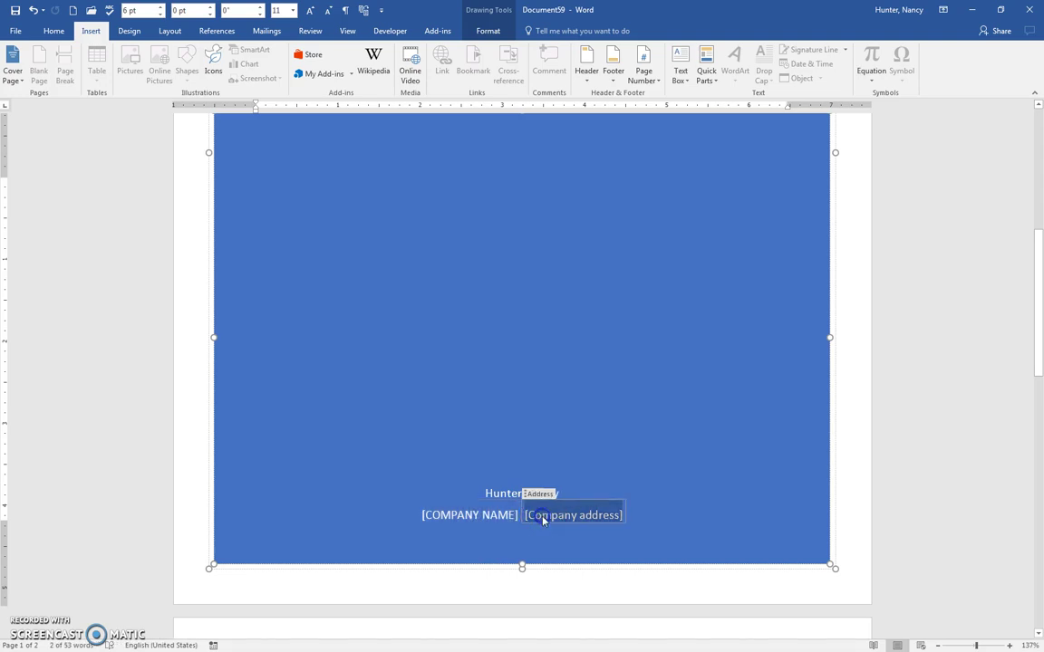
scroll(543, 519, "down", 7, "ctrl")
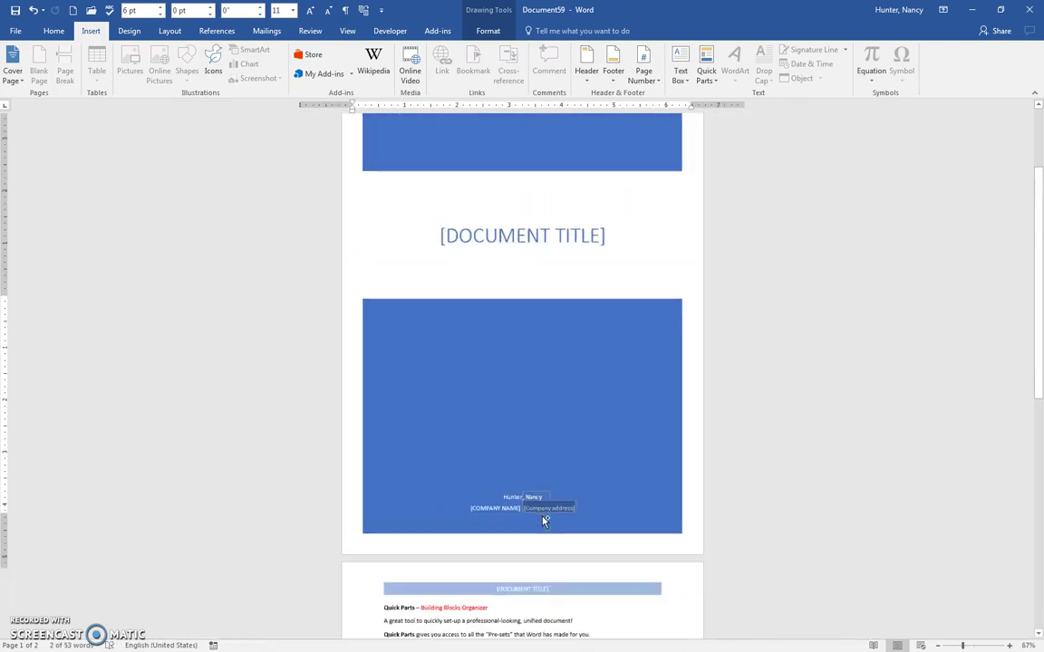
scroll(544, 519, "down", 3, "ctrl")
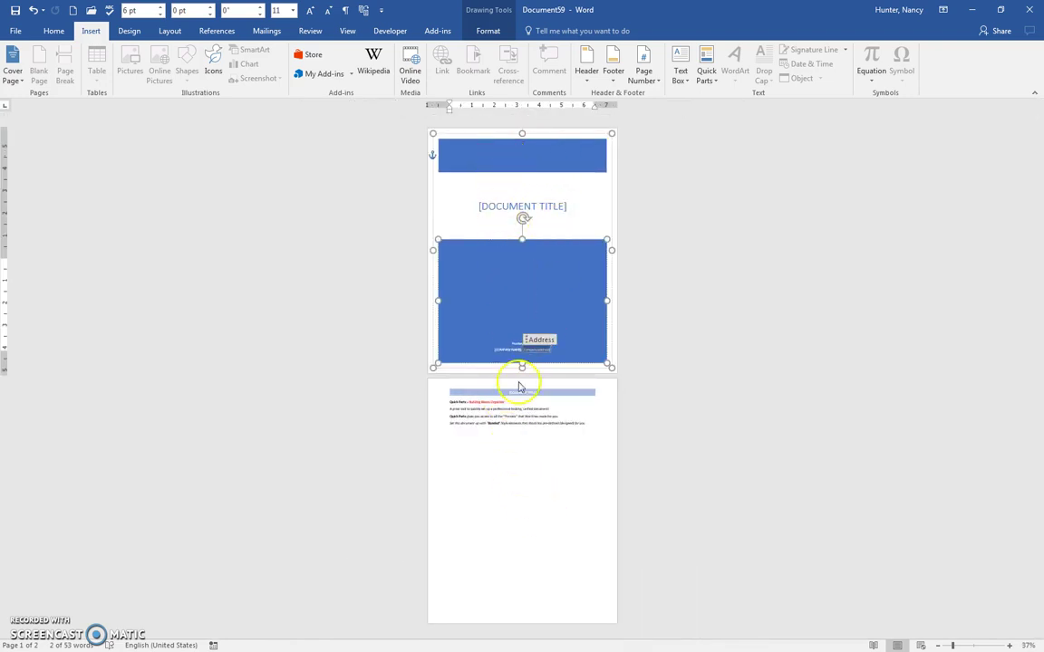
left_click(514, 421)
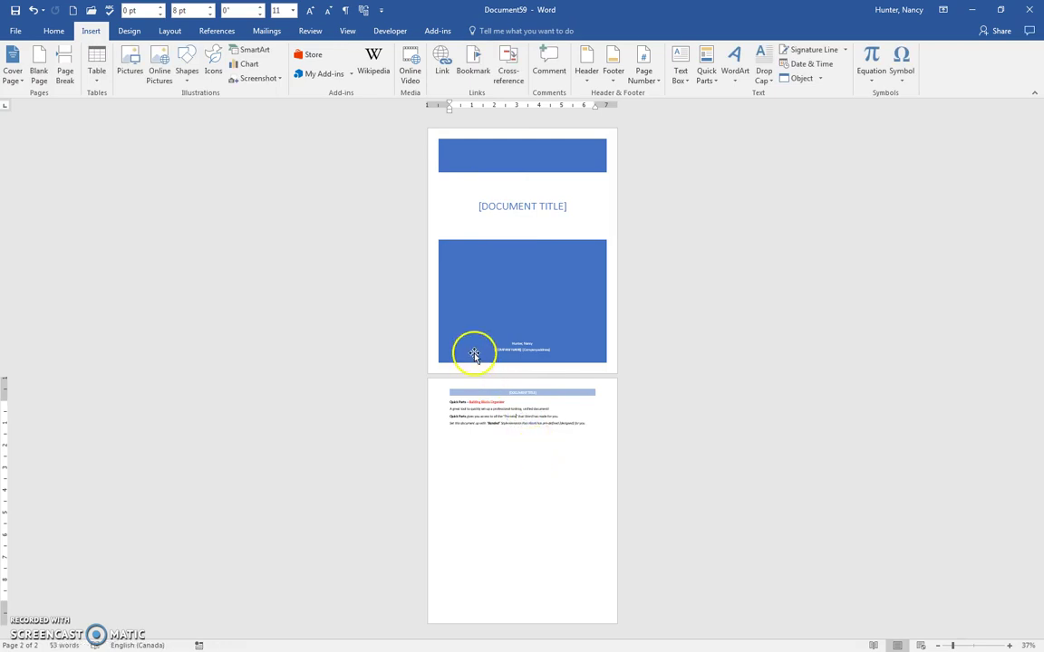
- Insert the Banded footer from the organizer and review the resulting header and footer areas
left_click(714, 83)
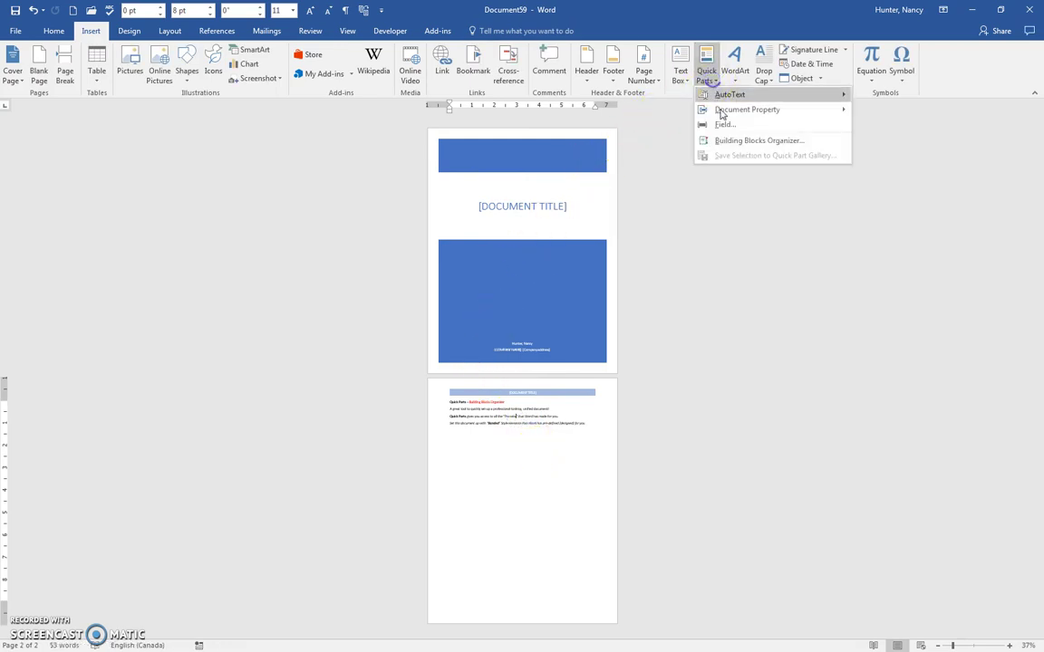
left_click(734, 142)
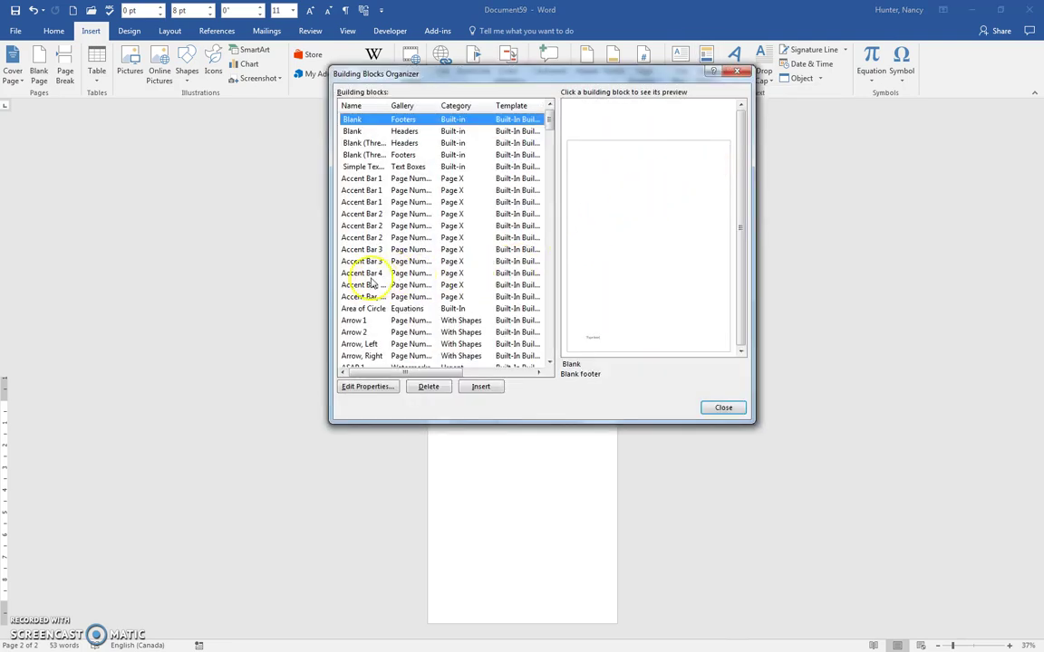
scroll(358, 277, "down", 6)
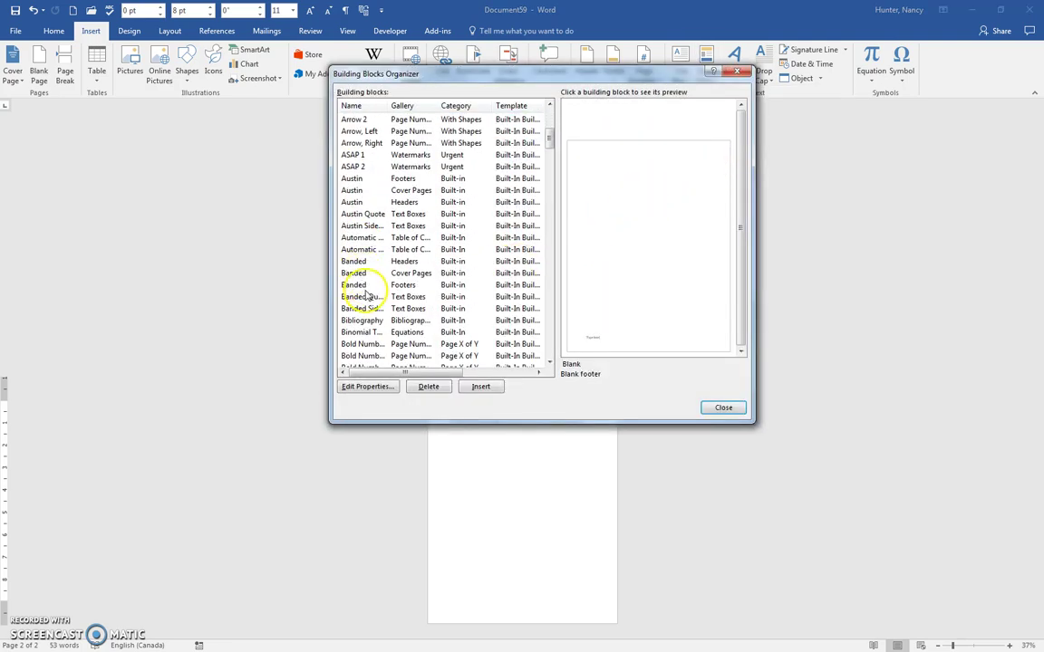
left_click(362, 285)
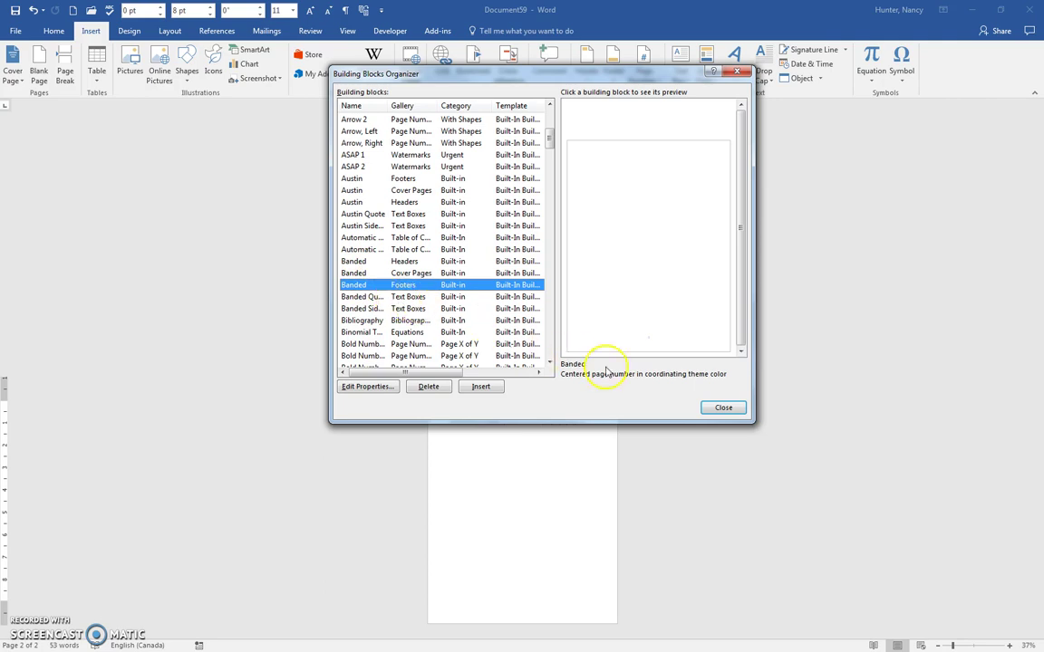
left_click(487, 390)
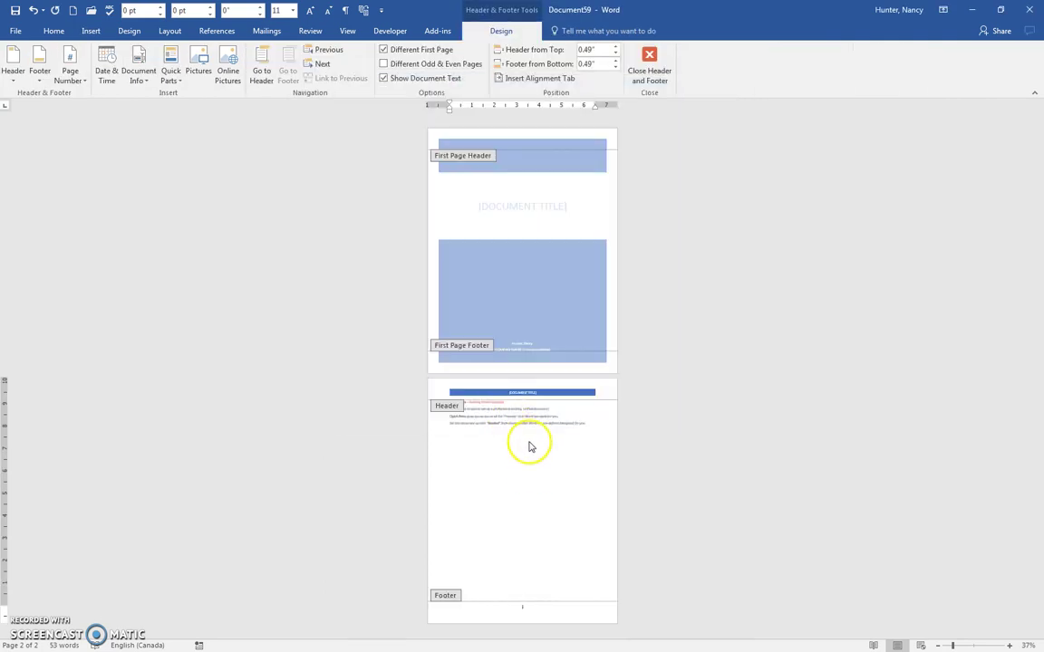
scroll(531, 446, "up", 5)
scroll(531, 437, "up", 3)
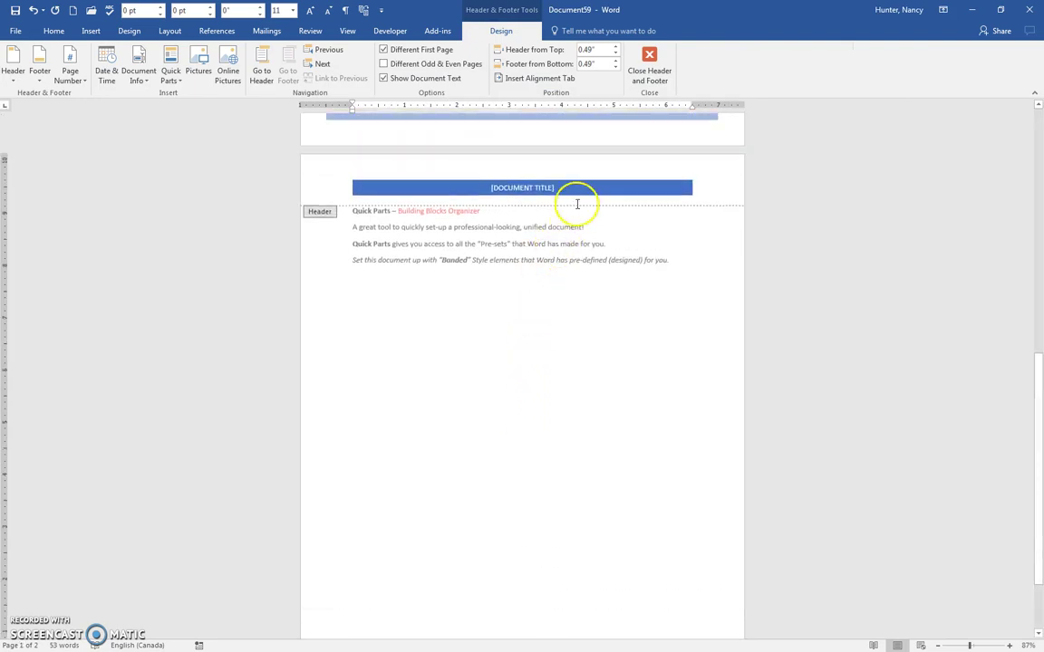
scroll(489, 314, "down", 3)
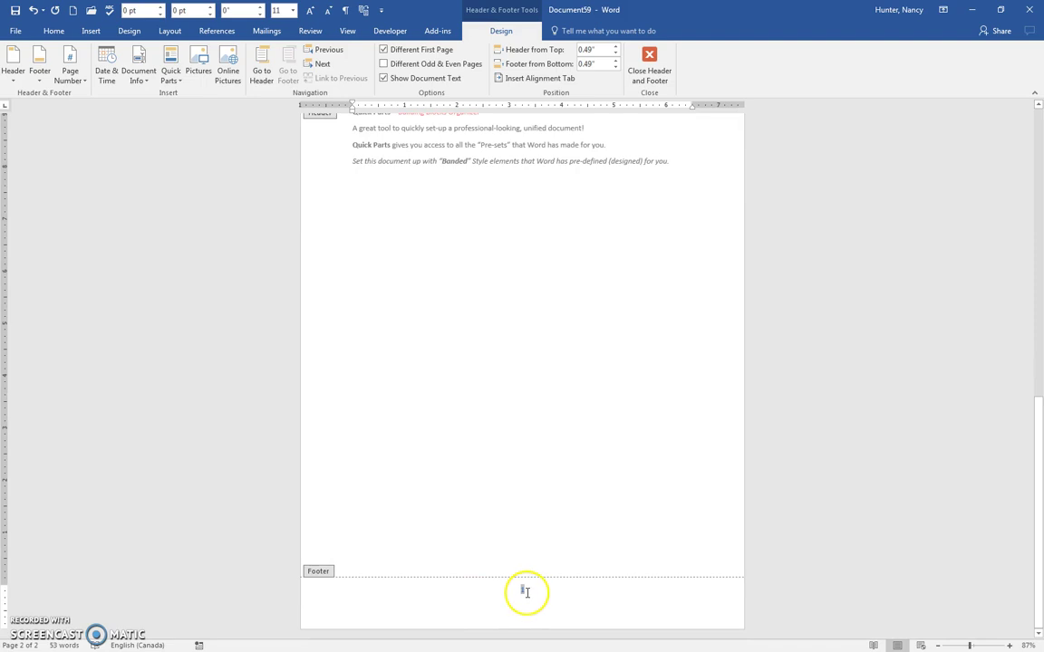
scroll(531, 584, "up", 2)
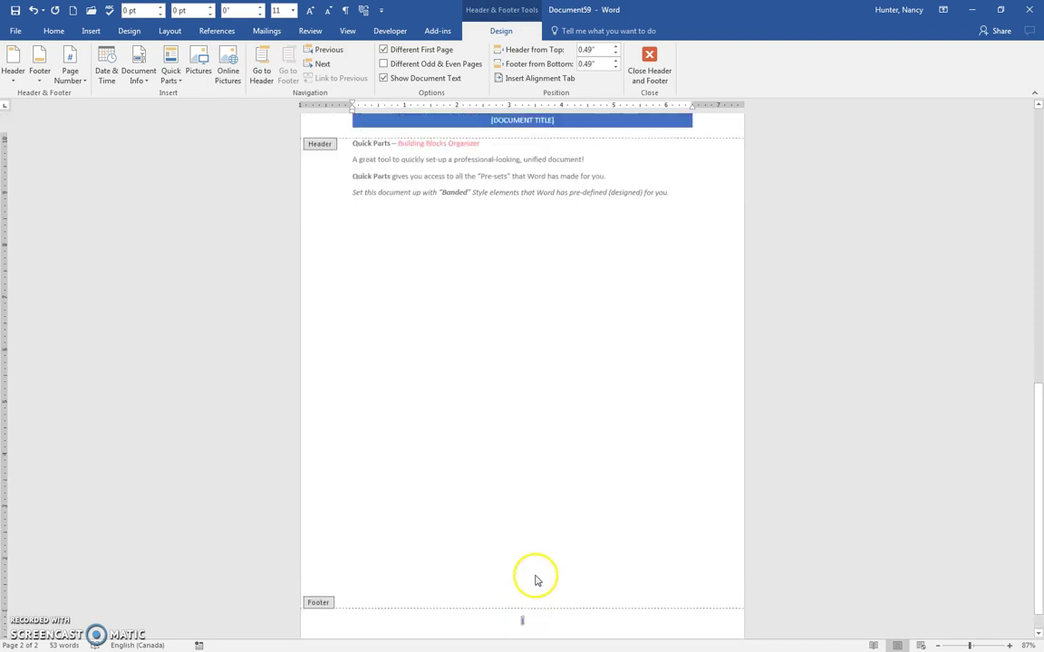
scroll(535, 574, "down", 2)
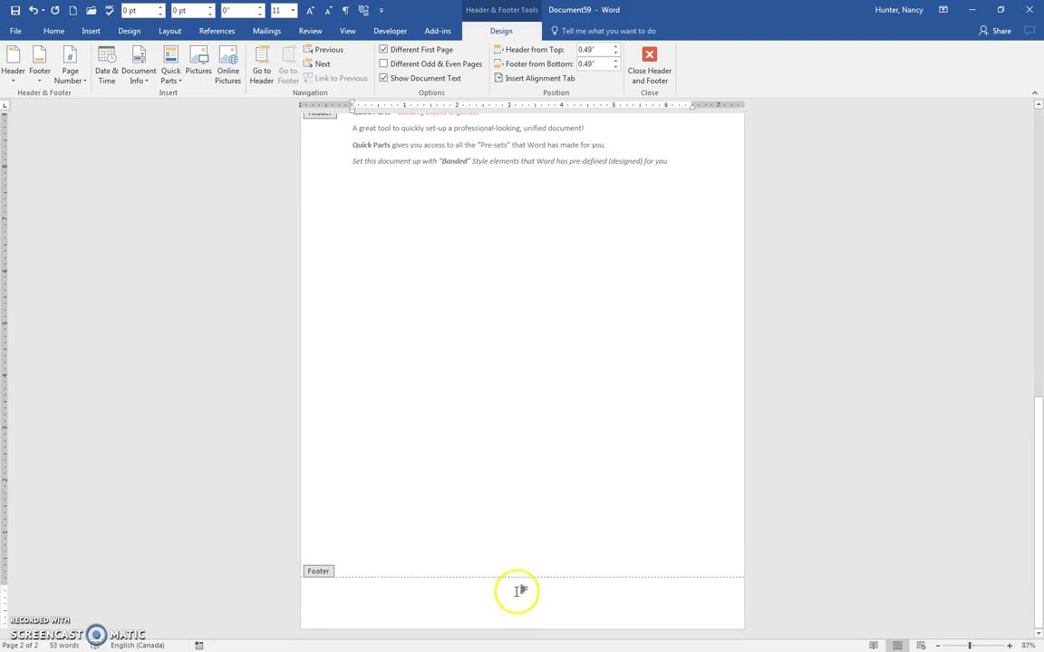
scroll(526, 465, "up", 3)
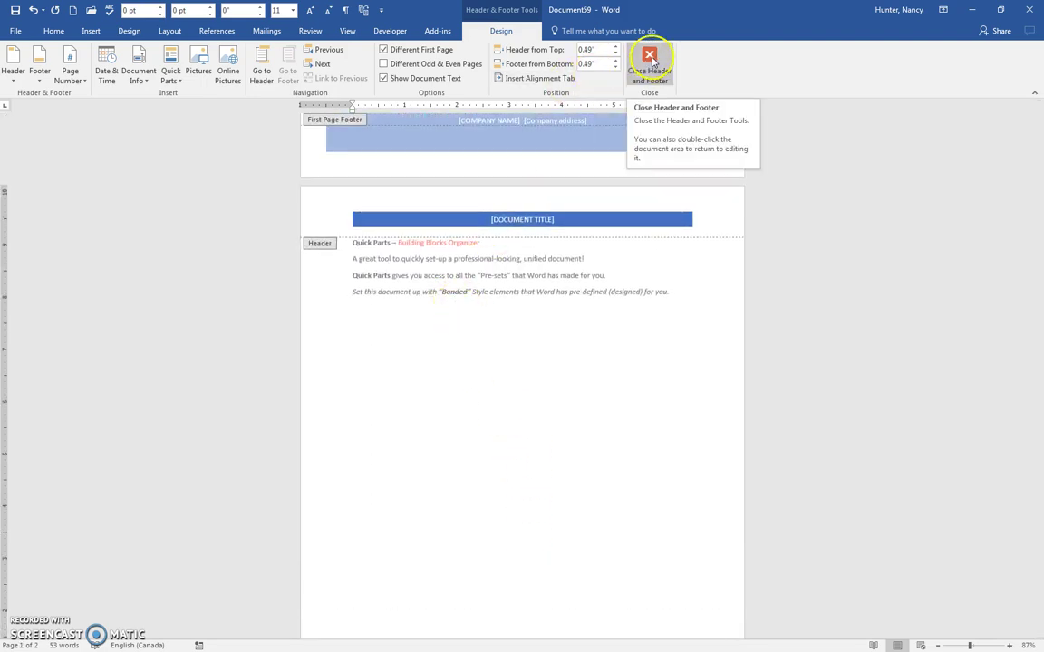
- Return to the body and insert the Banded Quote text box below page 2's text
double_click(500, 280)
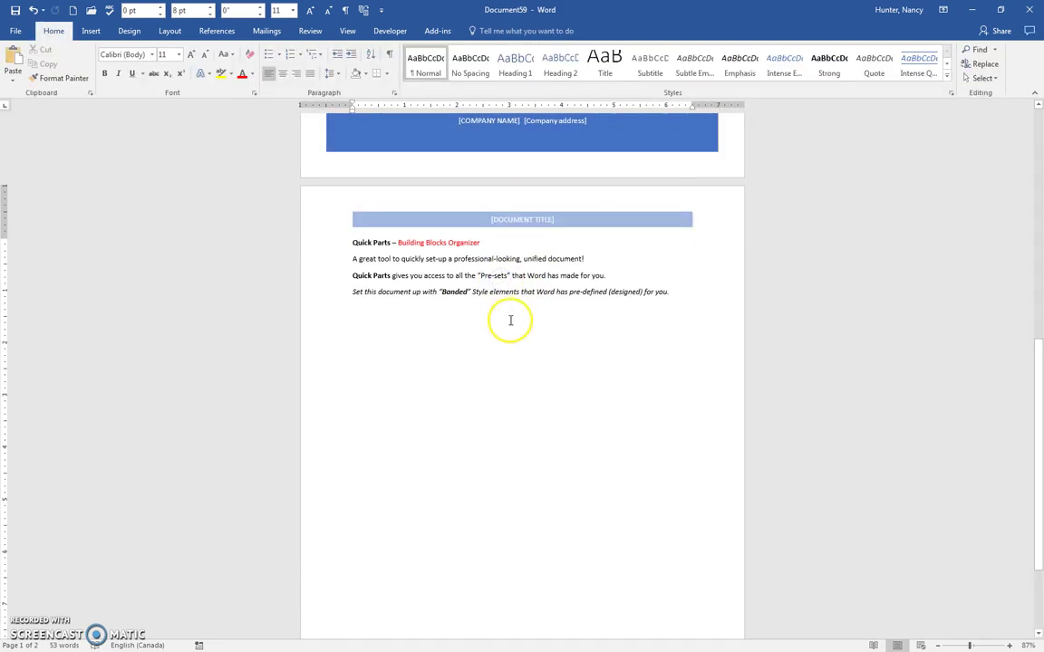
left_click(90, 31)
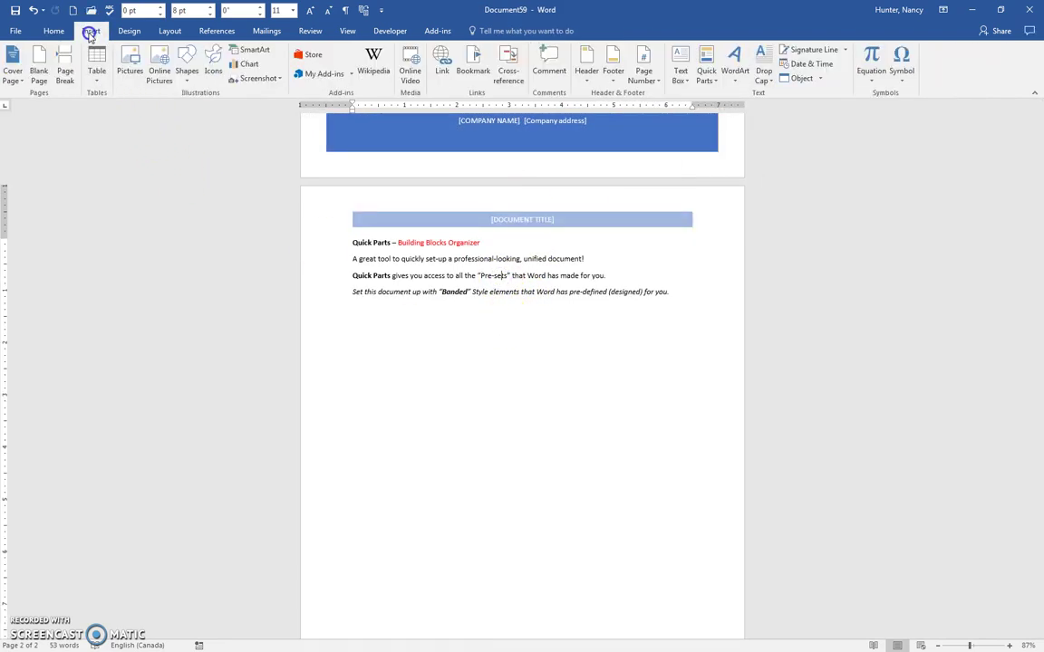
left_click(706, 73)
left_click(734, 142)
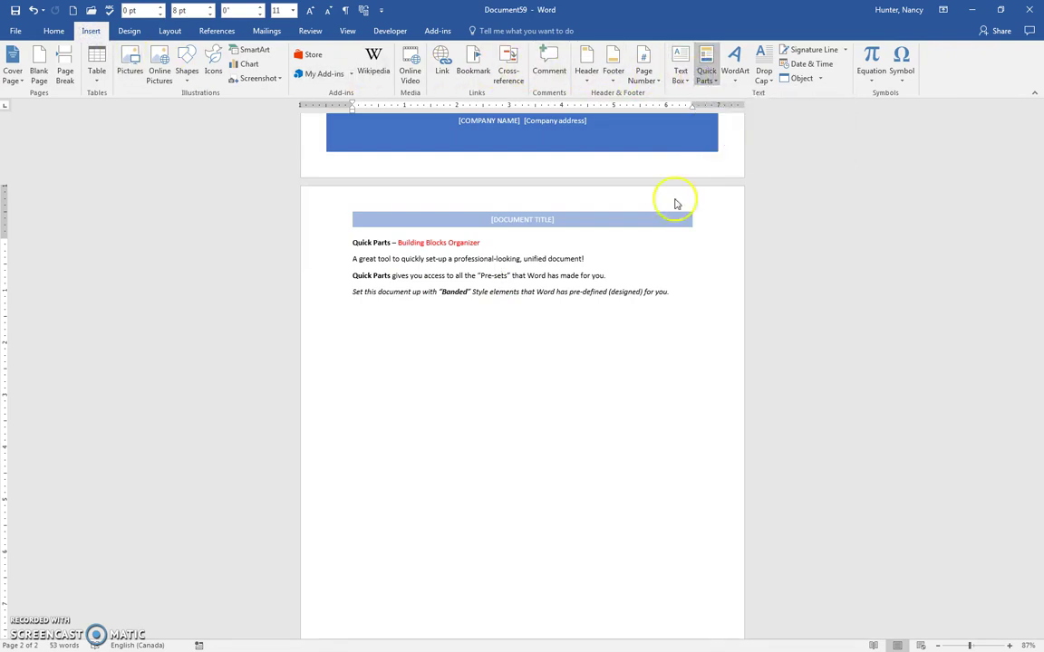
scroll(362, 281, "down", 3)
scroll(367, 305, "down", 2)
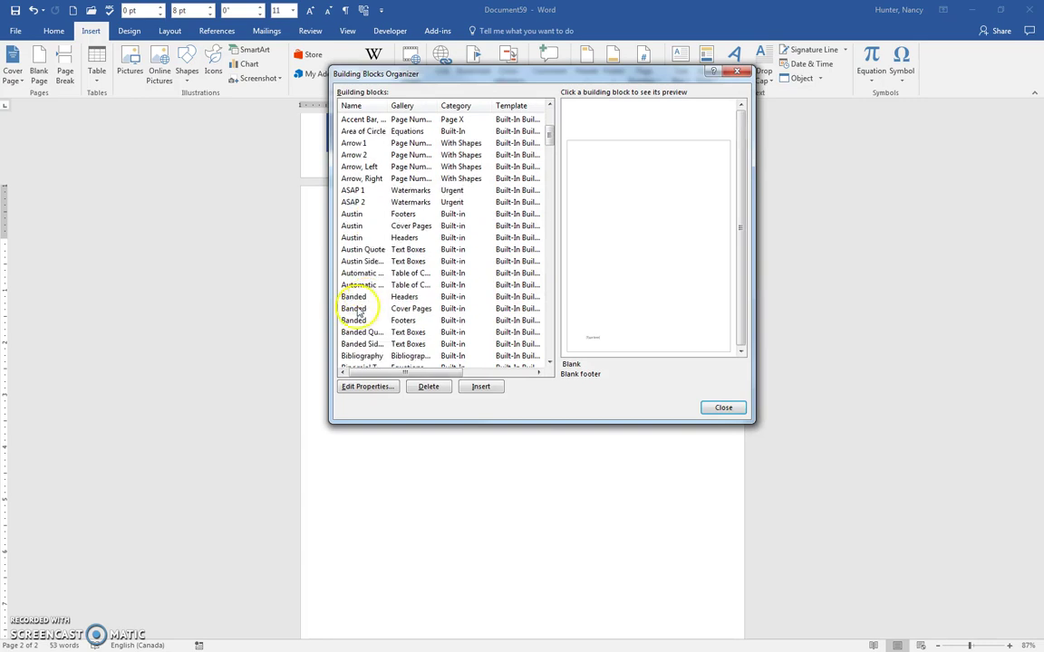
scroll(353, 308, "down", 1)
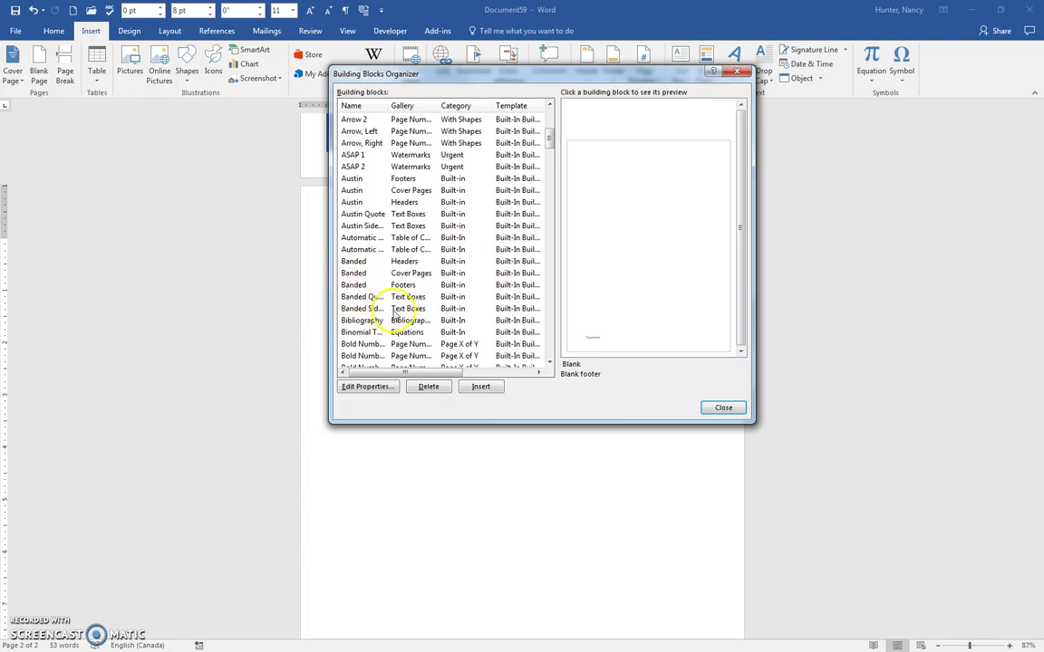
left_click(364, 298)
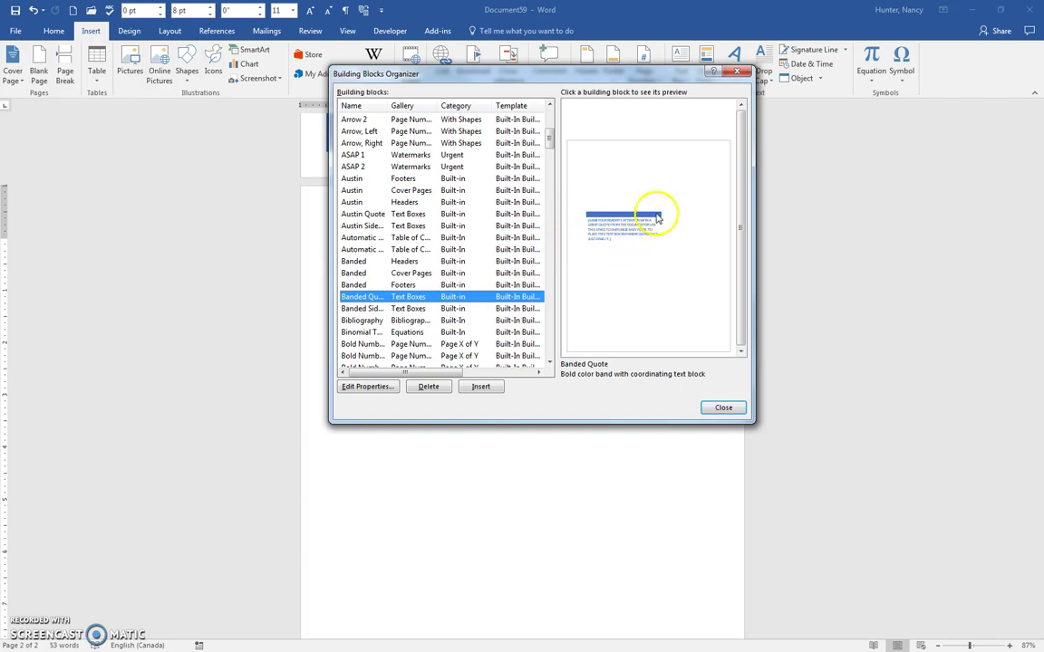
left_click(481, 387)
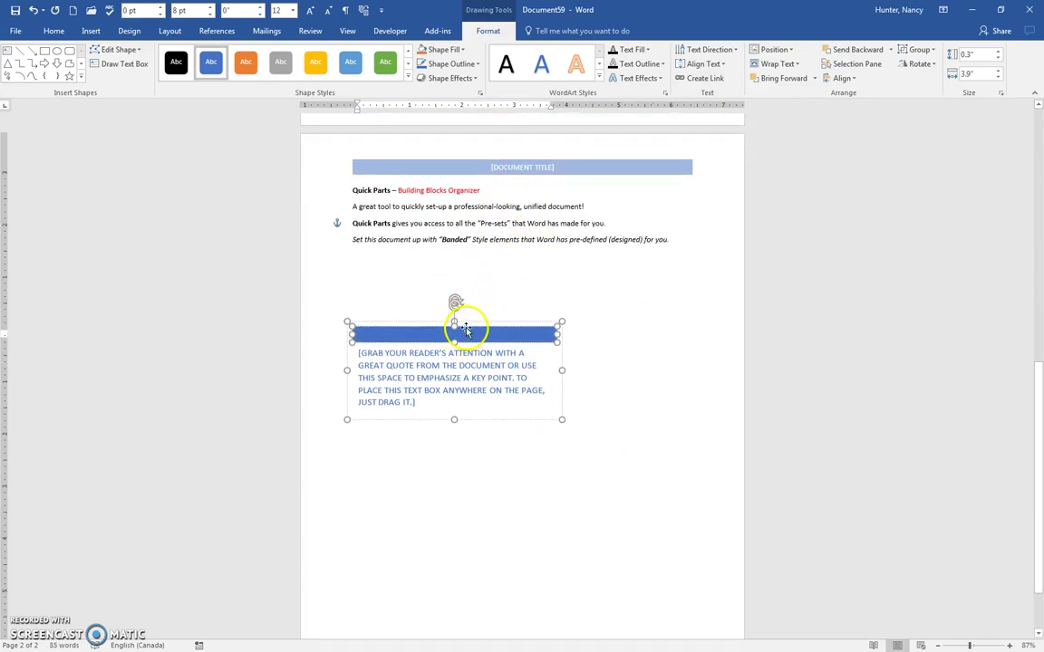
- Replace the quote's placeholder text with 'PUT IN YOUR TEXT.'
left_click(419, 405)
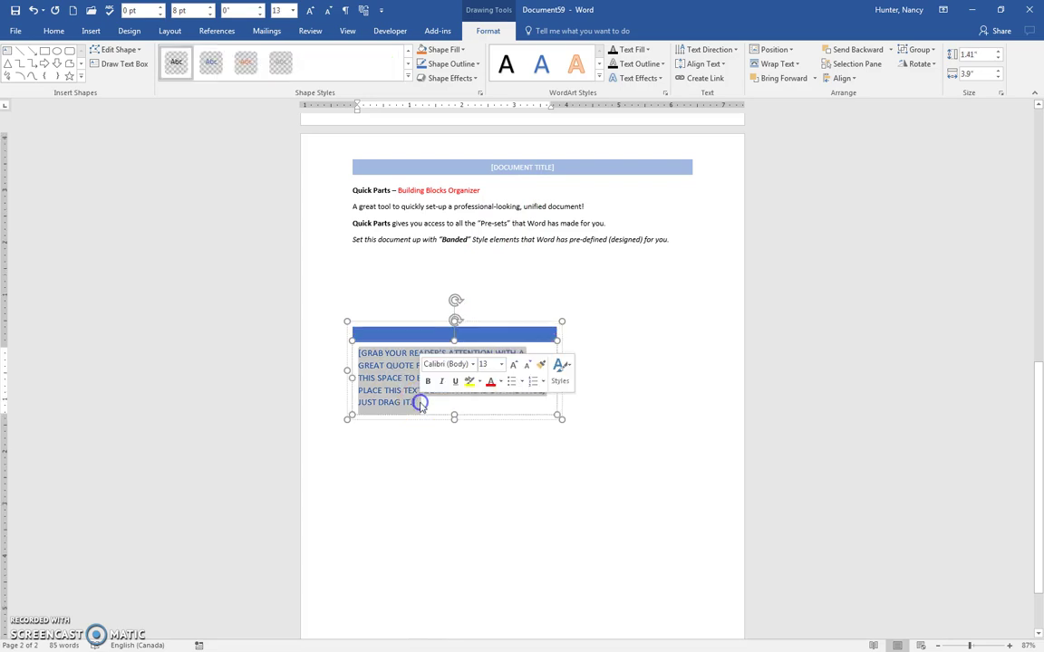
left_click(371, 423)
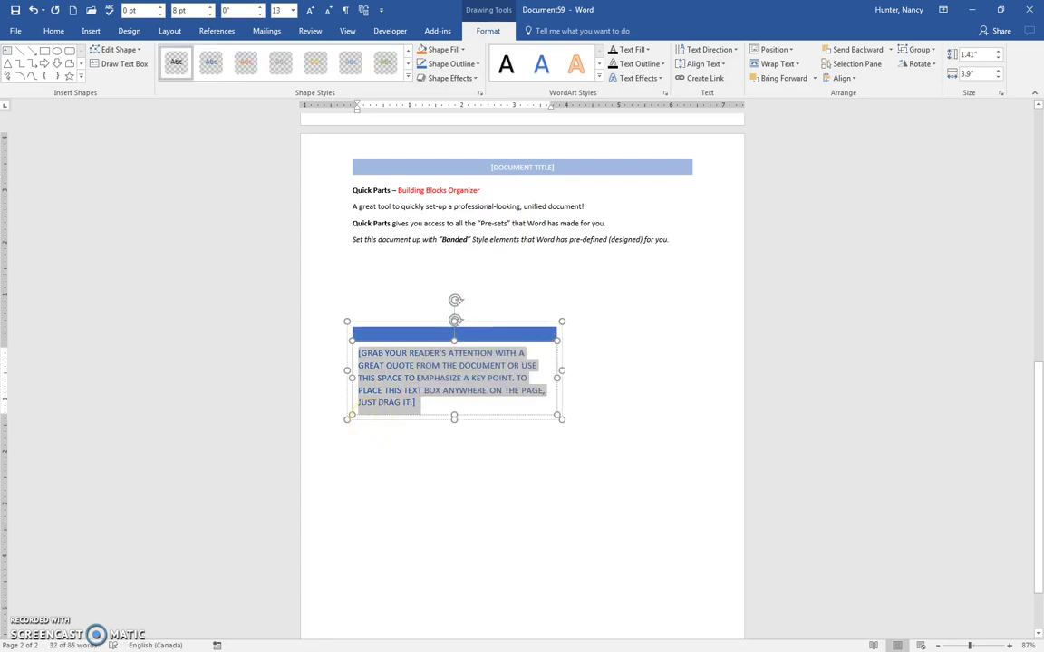
type("PUT IN YOUR TEXT.")
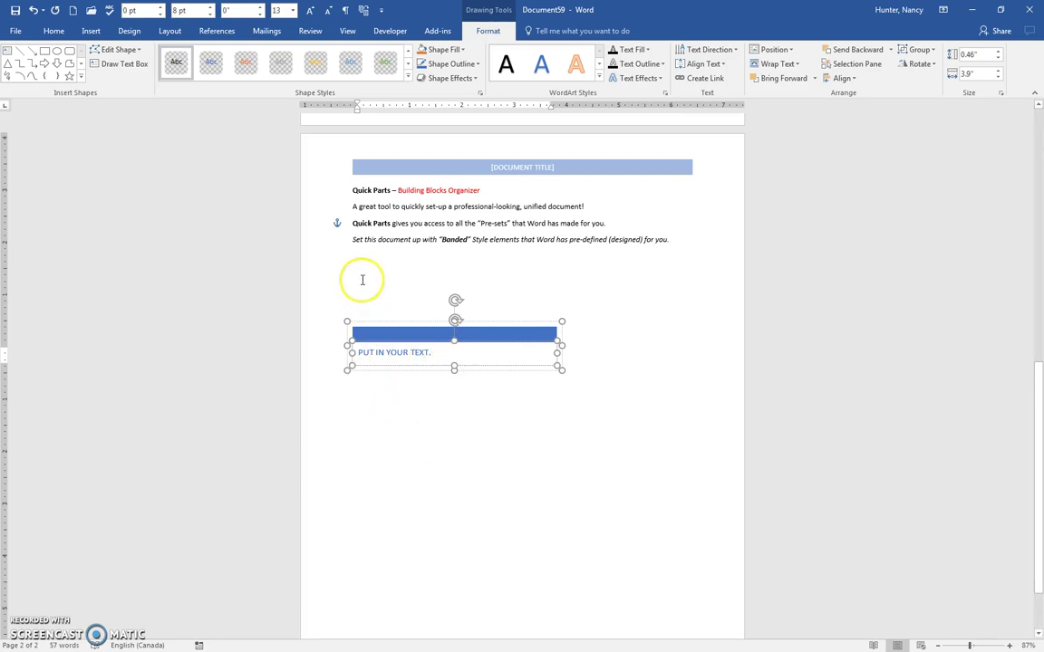
left_click(354, 272)
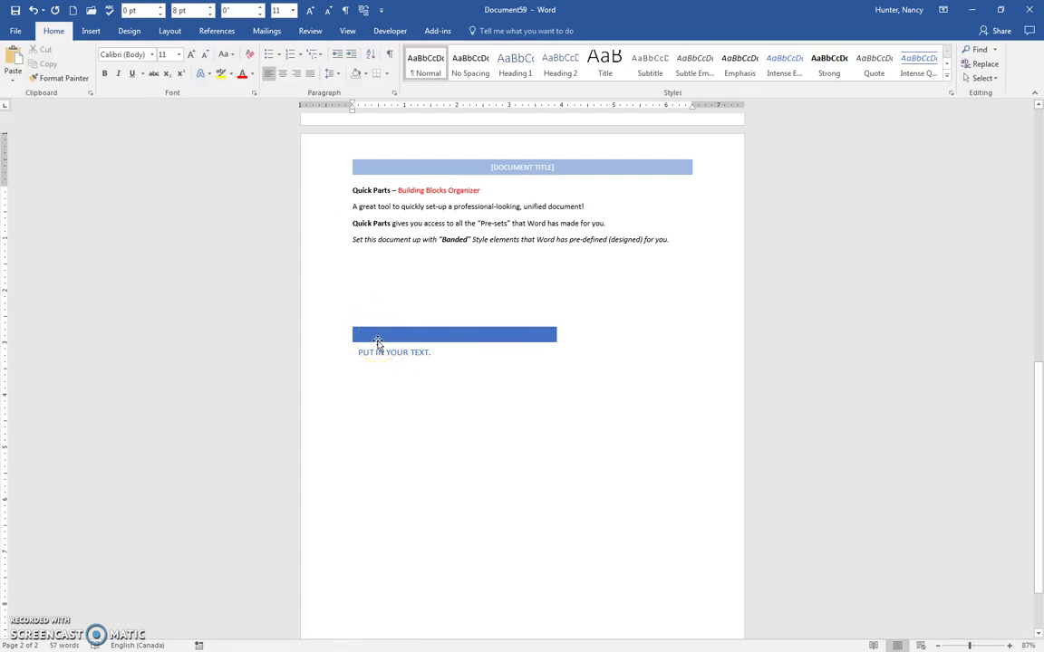
- Generate sample paragraphs above the quote box with =rand()
left_click(353, 271)
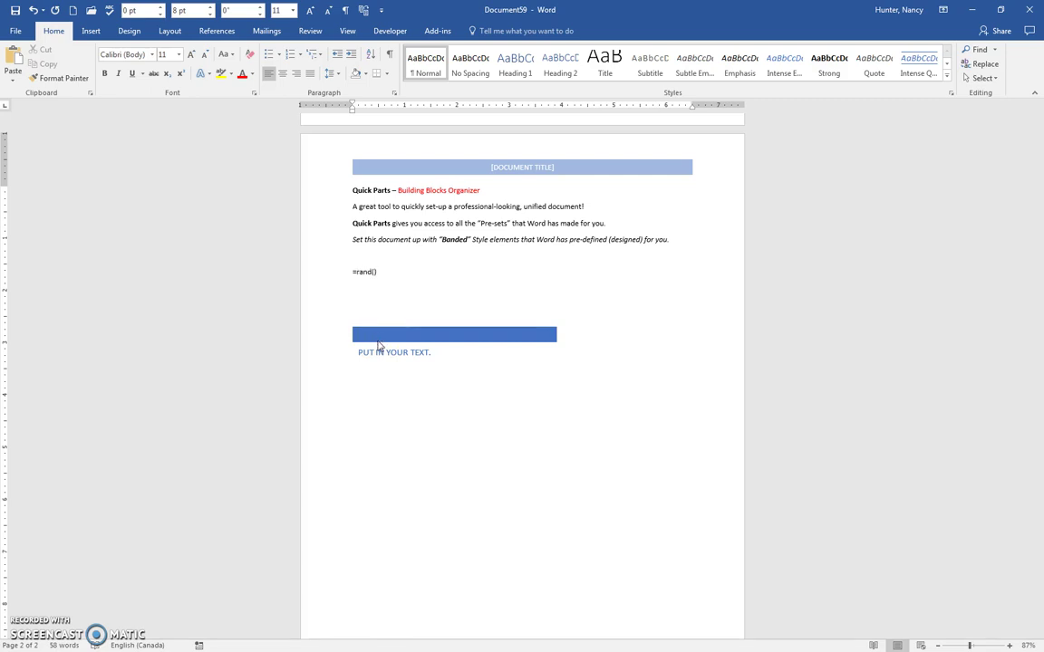
type("=rand()")
key("Return")
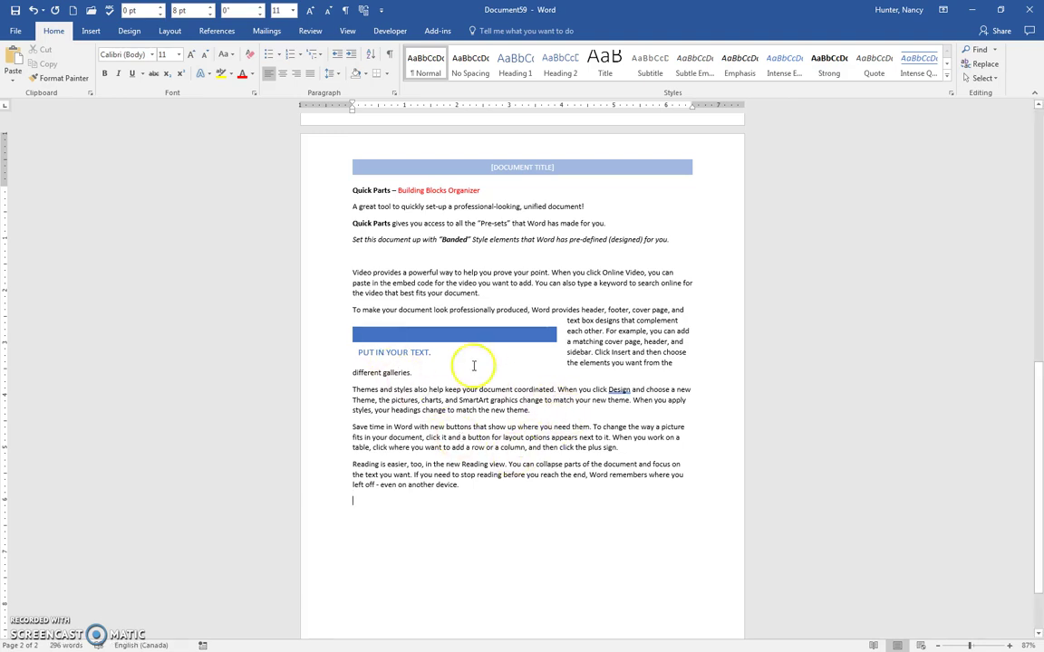
- Move the quote box up and right into the second paragraph
left_click(443, 341)
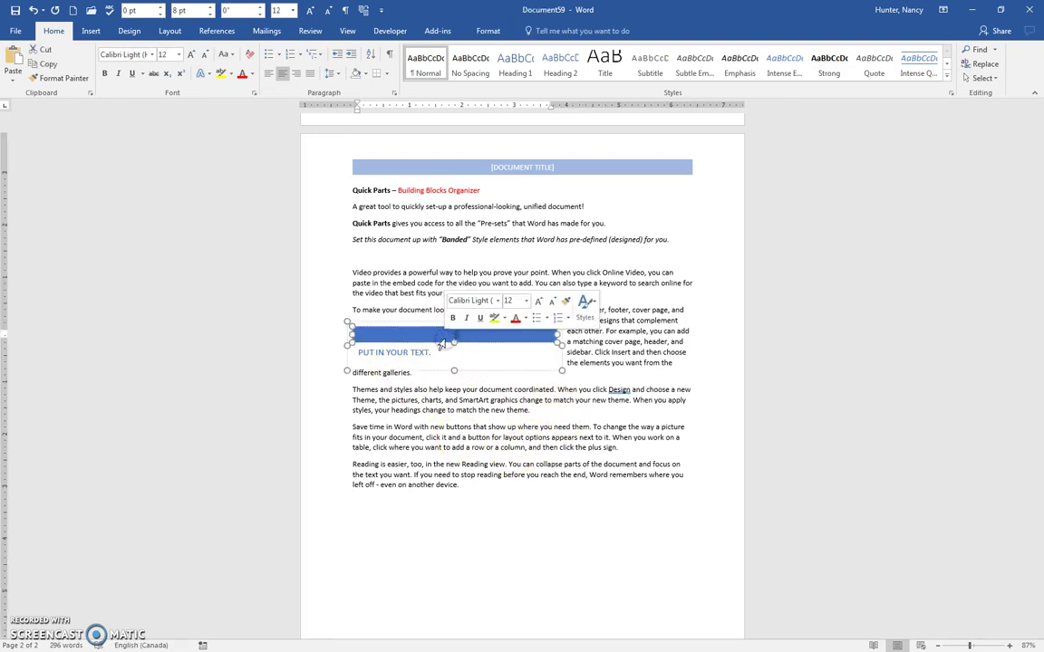
left_click_drag(420, 321, 589, 323)
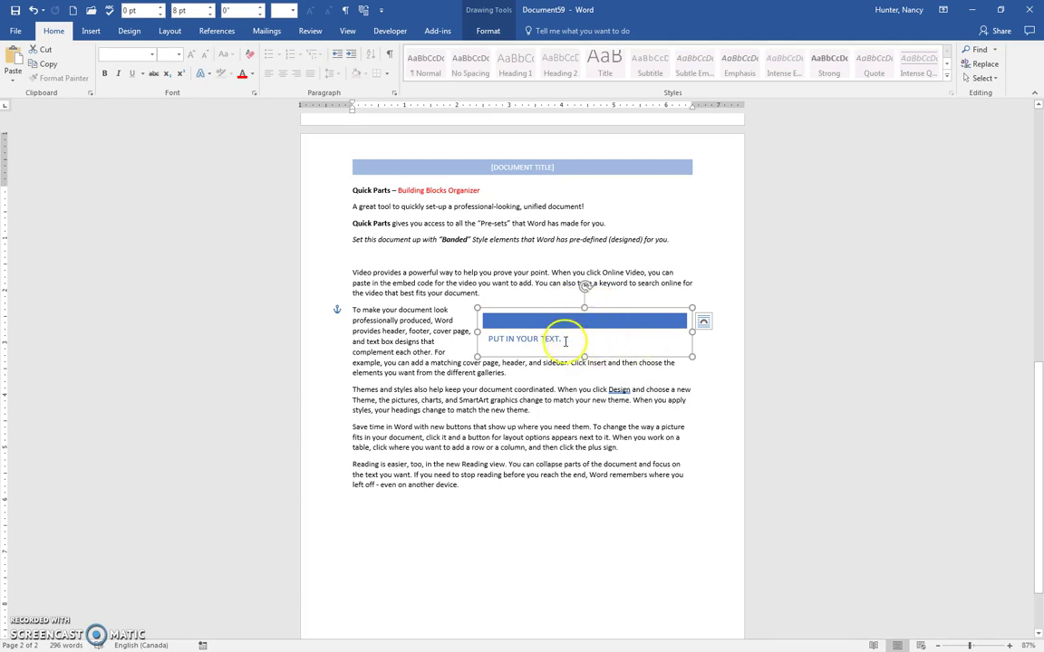
left_click(531, 400)
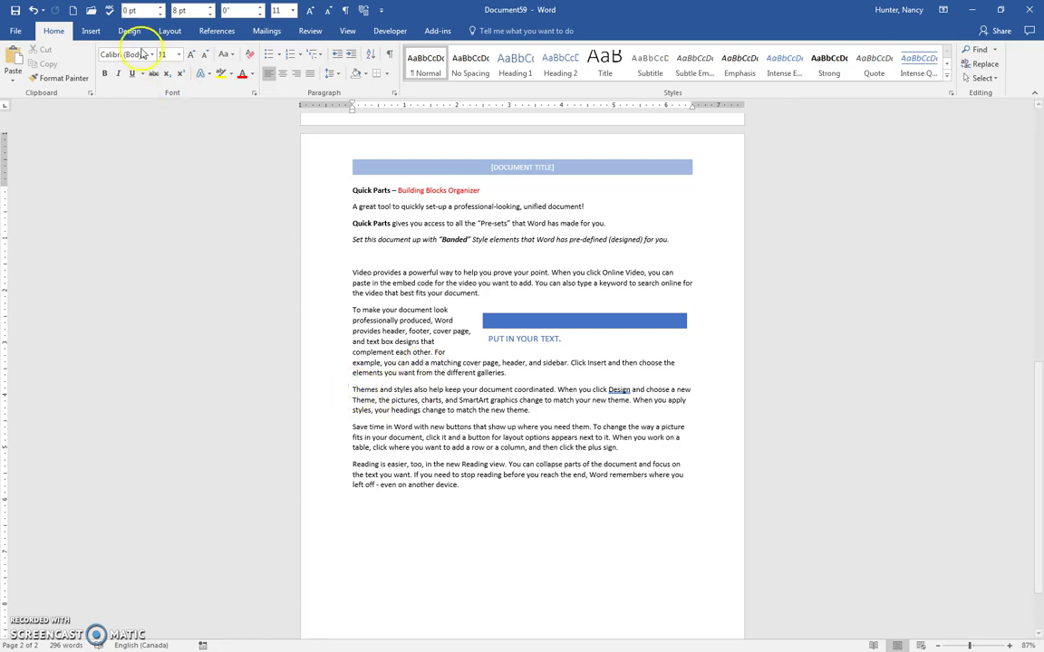
- Insert the Banded Sidebar from the Building Blocks Organizer along page 2's right edge
left_click(91, 30)
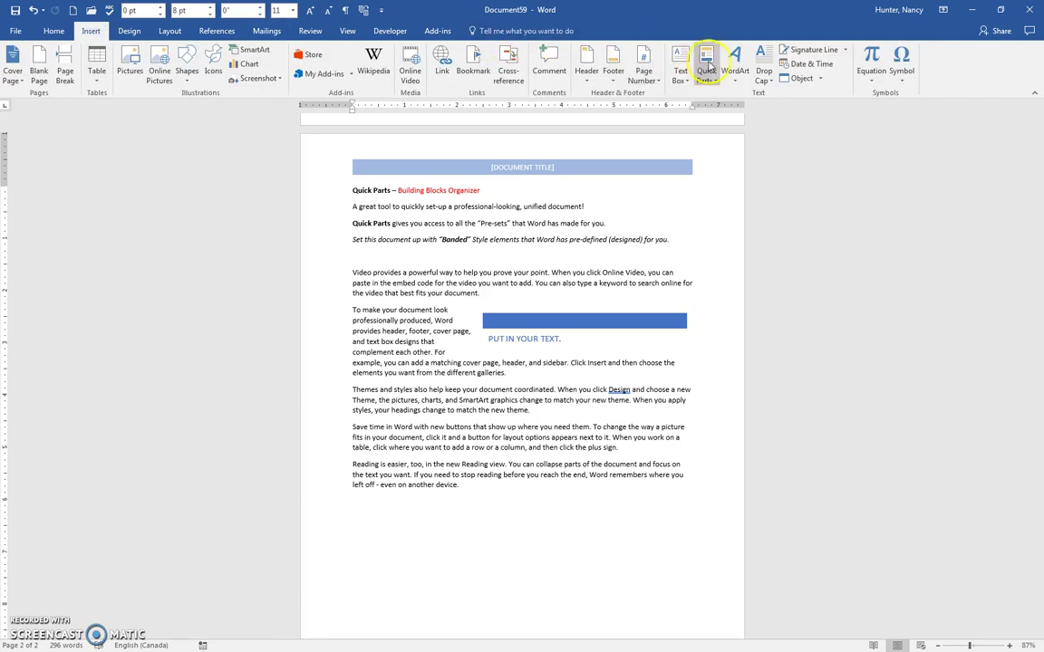
left_click(706, 68)
left_click(719, 142)
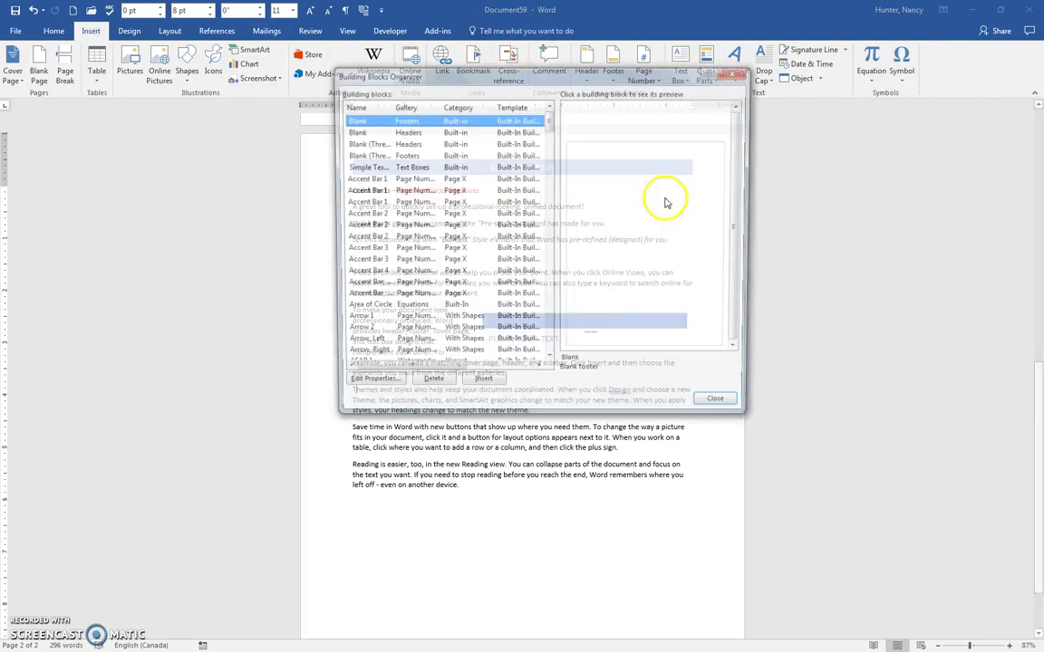
scroll(358, 241, "down", 3)
scroll(358, 245, "down", 1)
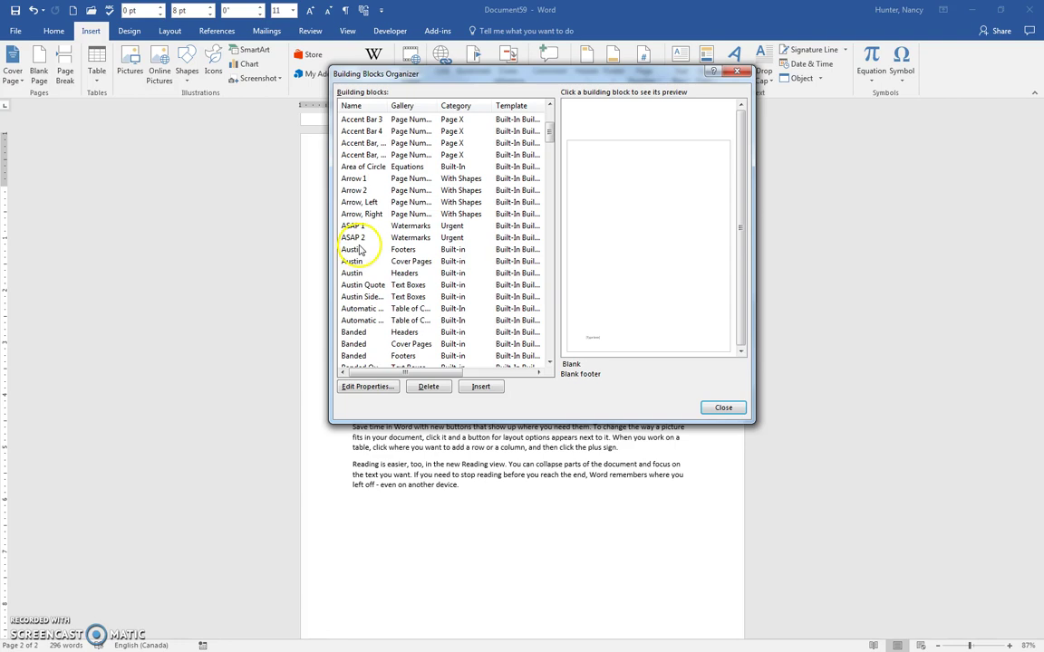
scroll(359, 252, "down", 6)
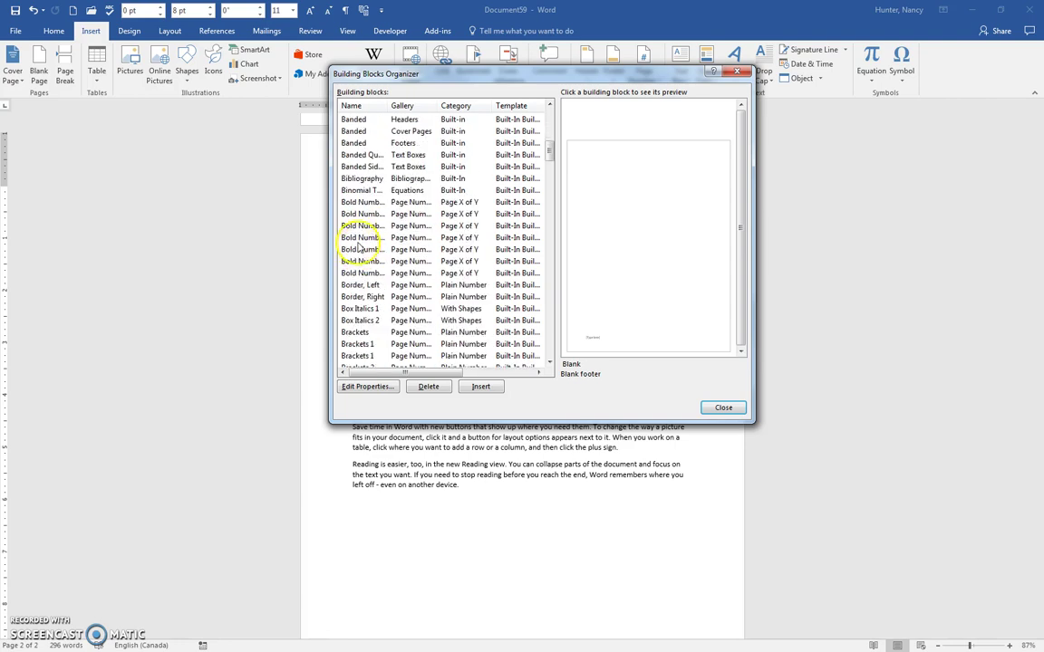
left_click(366, 168)
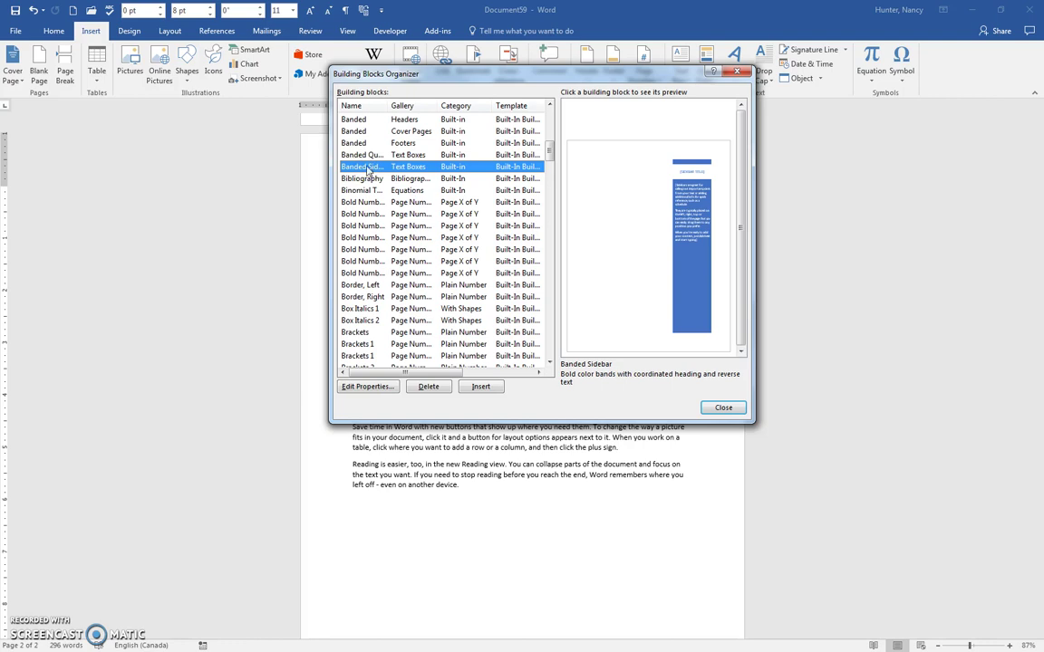
left_click_drag(389, 106, 411, 108)
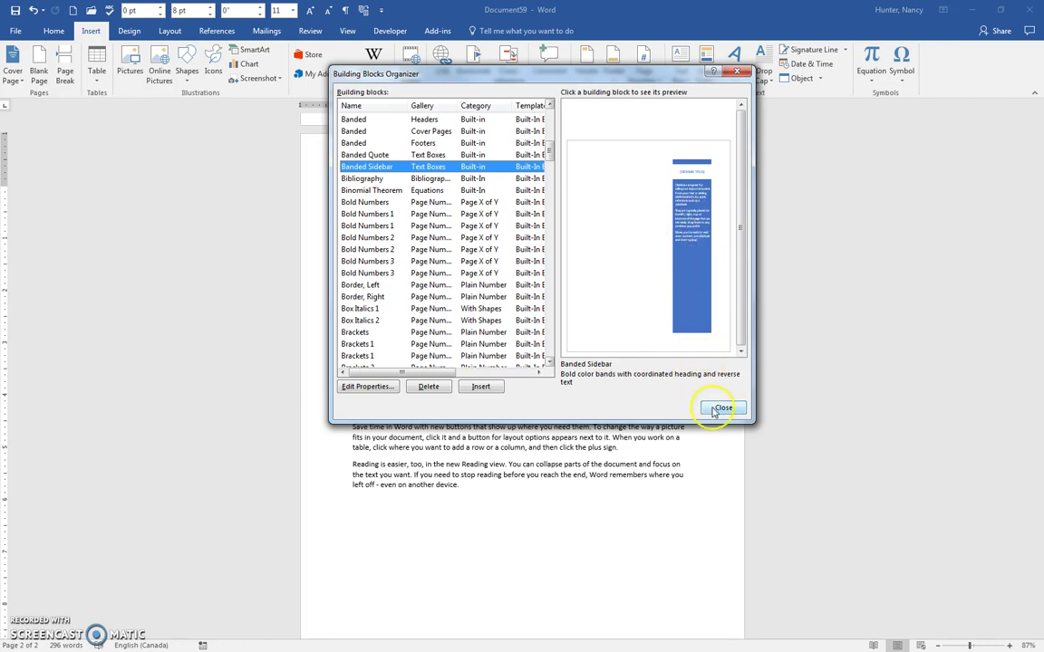
left_click(487, 389)
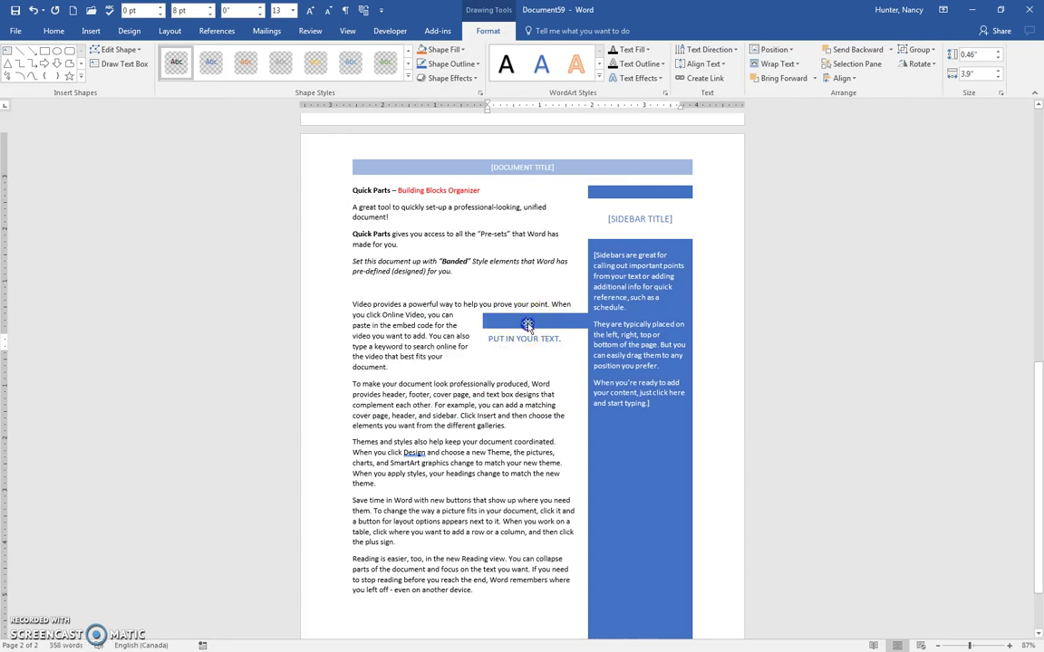
- Drag the Banded 'PUT IN YOUR TEXT' quote box below the second paragraph, beside the sidebar
left_click(521, 314)
left_click_drag(521, 313, 395, 411)
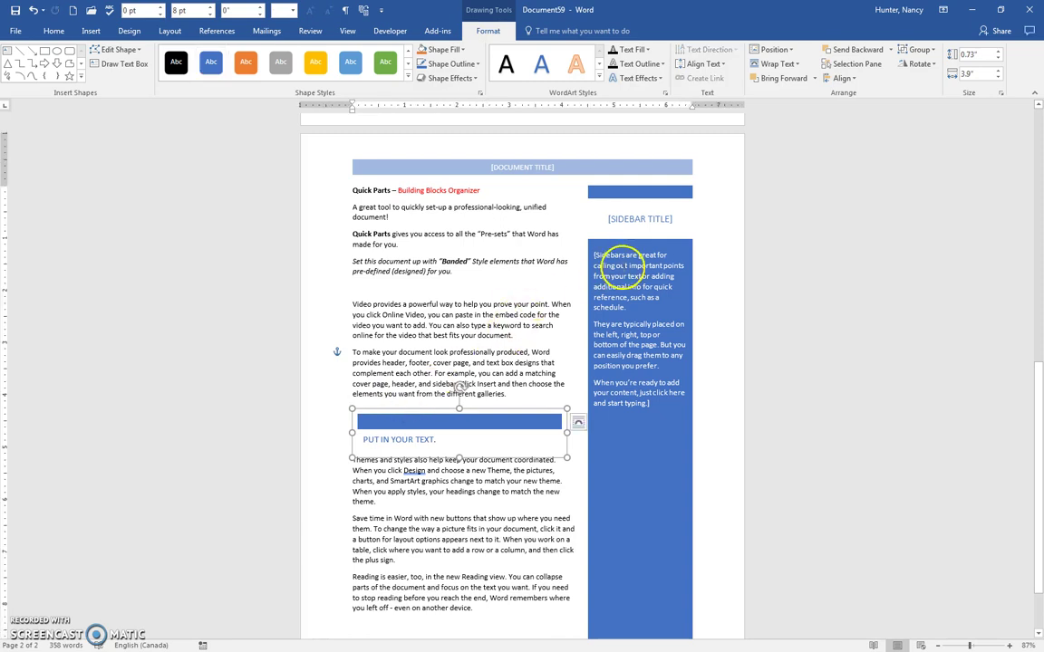
left_click(483, 261)
scroll(489, 267, "down", 2)
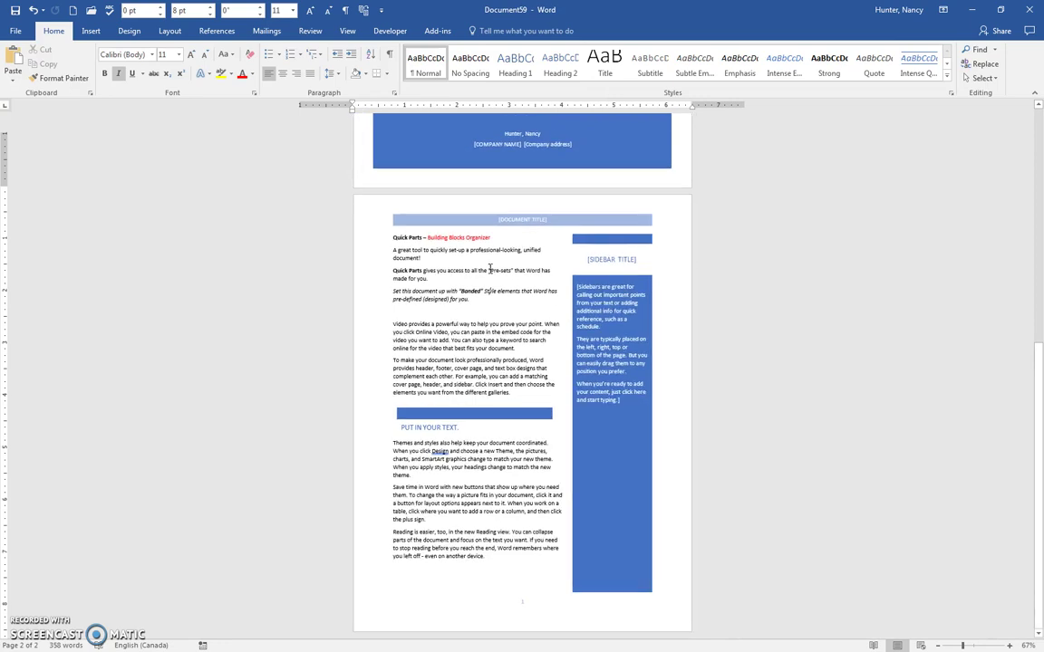
scroll(497, 269, "up", 5)
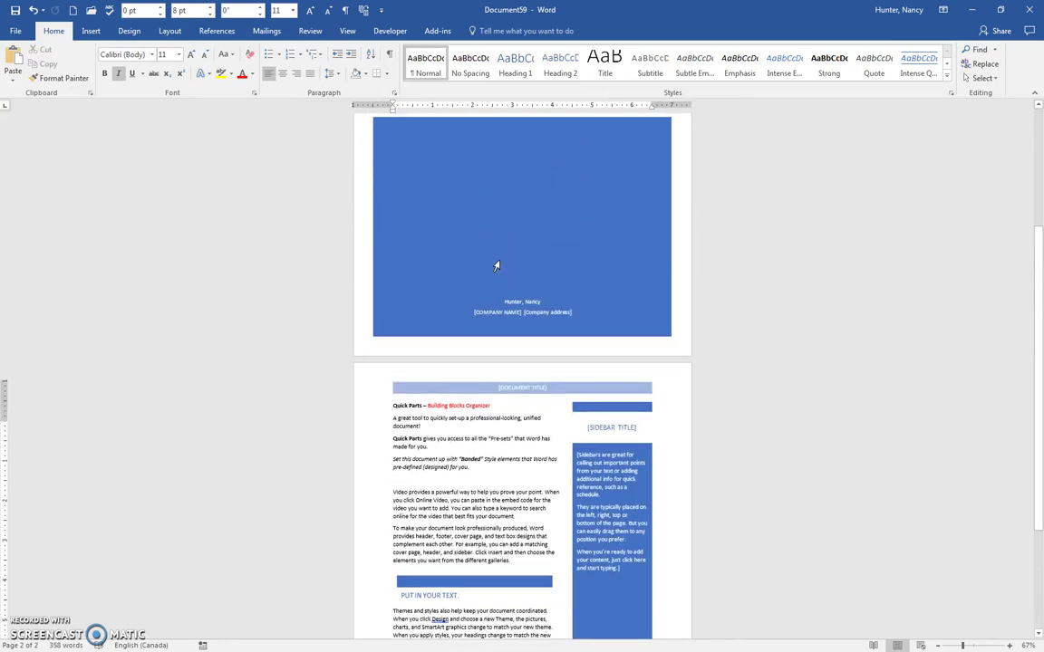
scroll(497, 267, "down", 4)
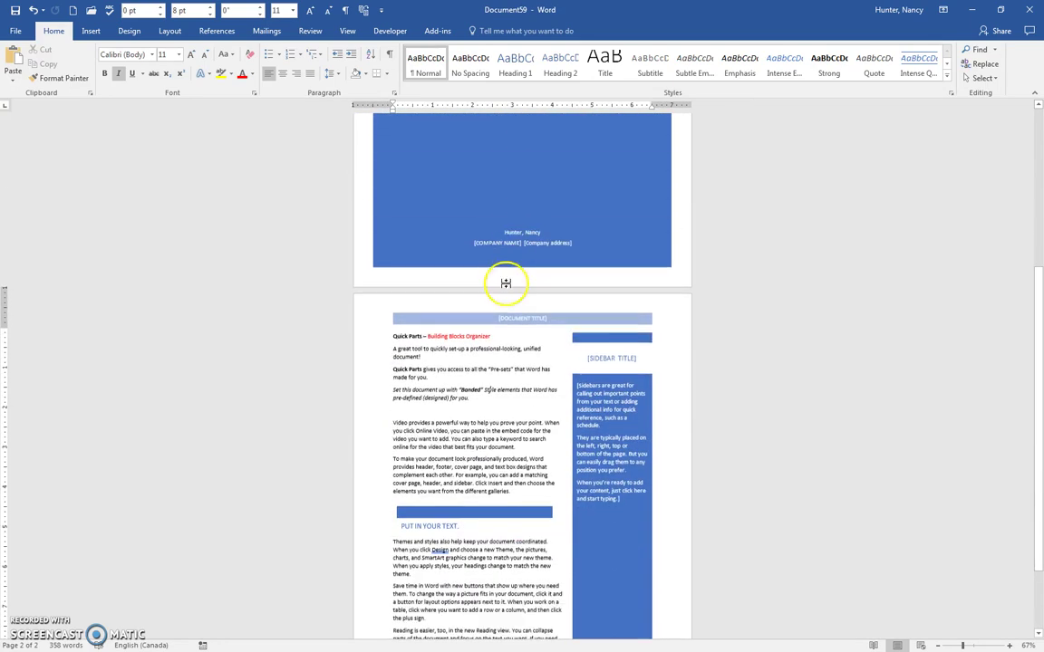
scroll(504, 403, "down", 2)
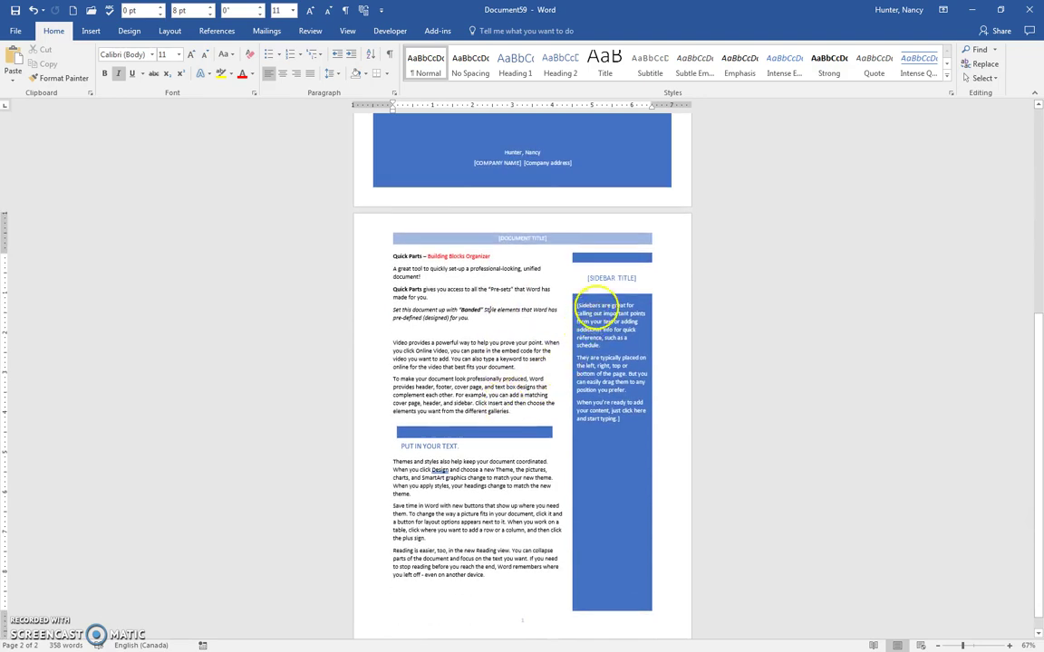